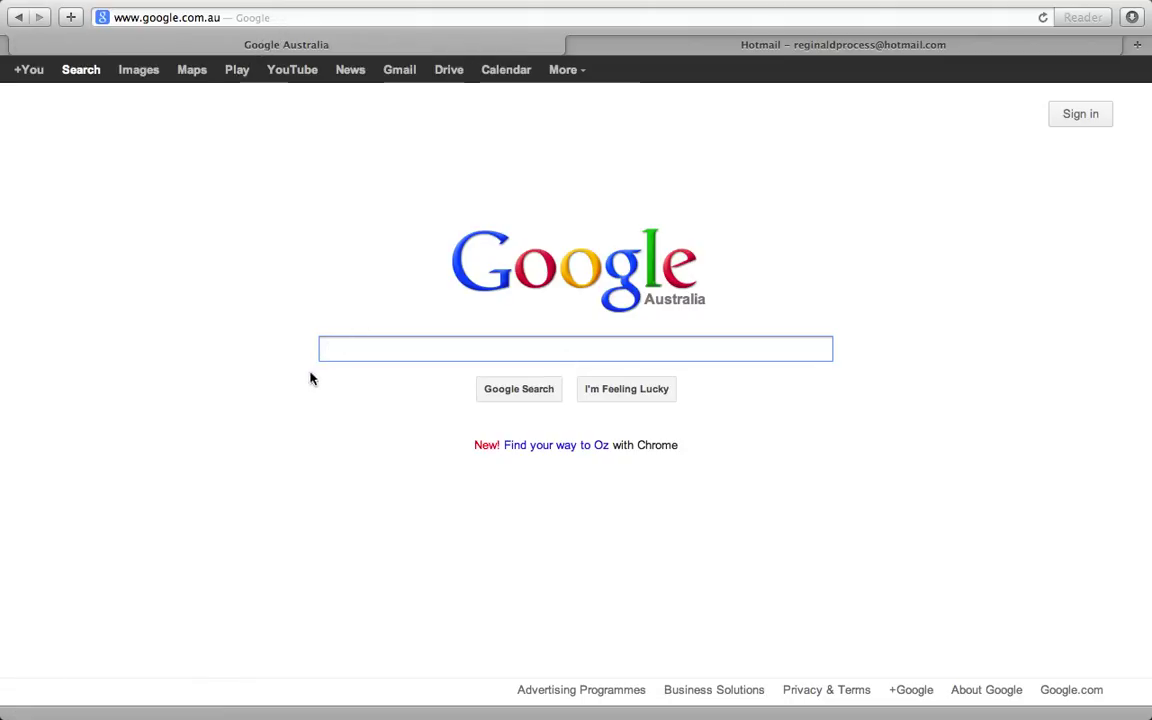
Step: Search the web for "myfootballclub" and open the official MyFootballClub website from the results
{"action": "type", "text": "myfoo"}
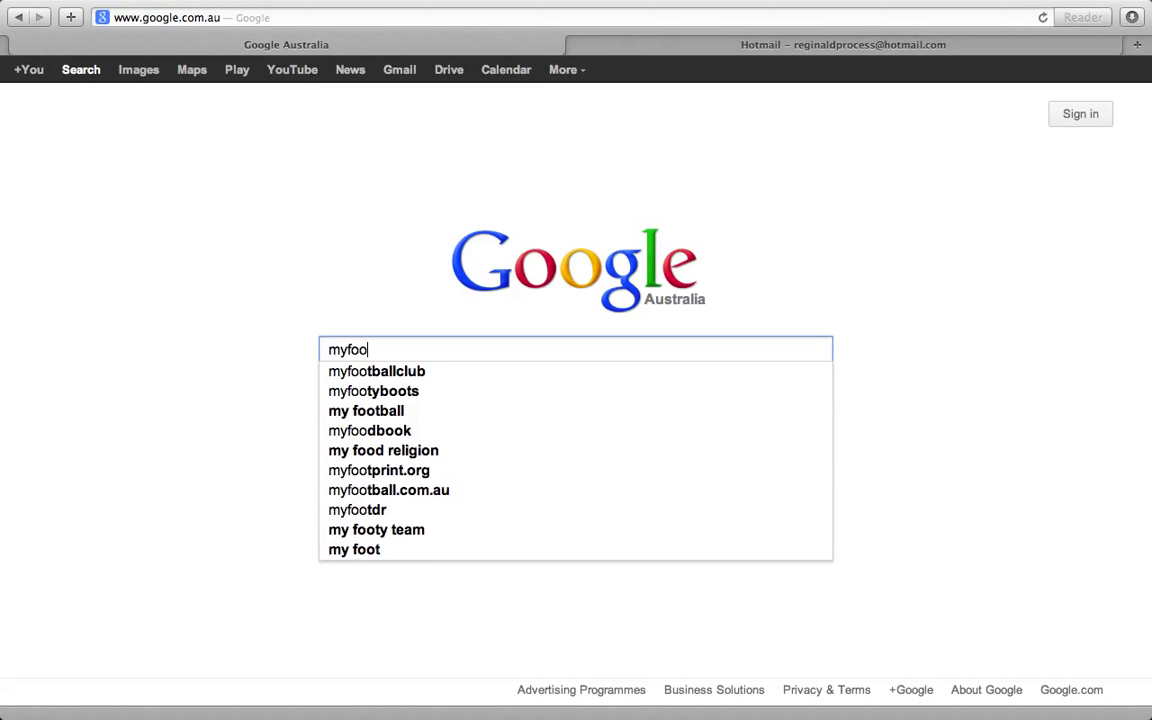
{"action": "type", "text": "tballclub"}
{"action": "key", "text": "Return"}
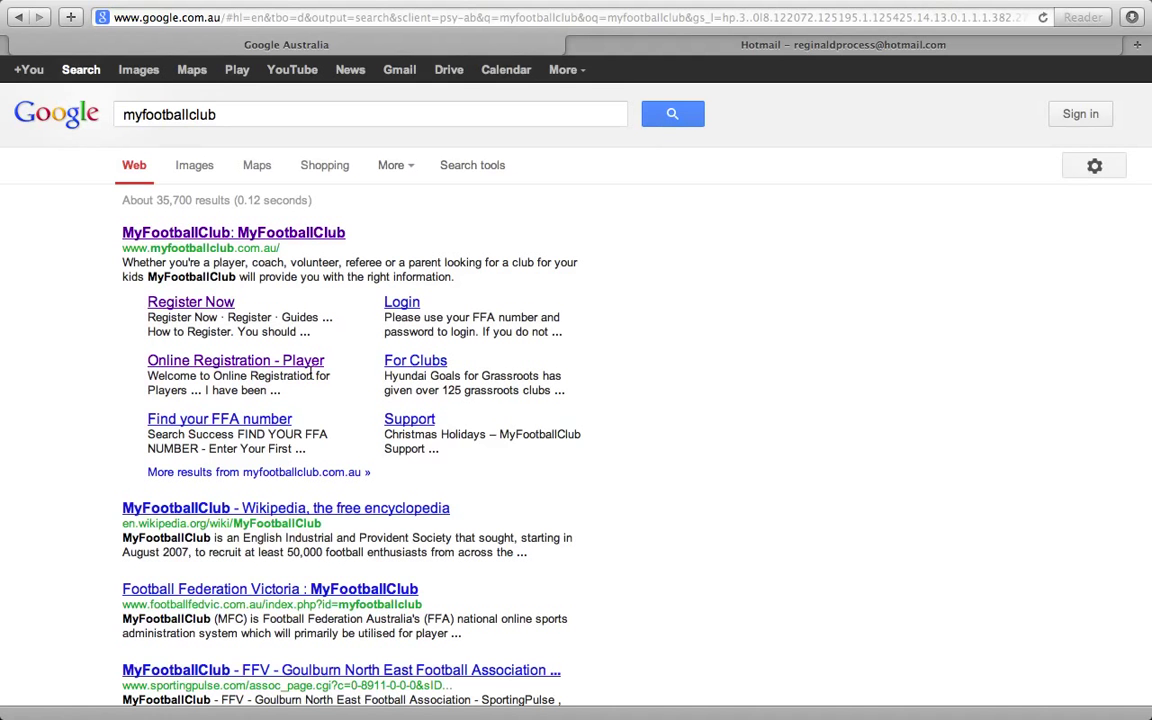
{"action": "left_click", "coordinate": [209, 232]}
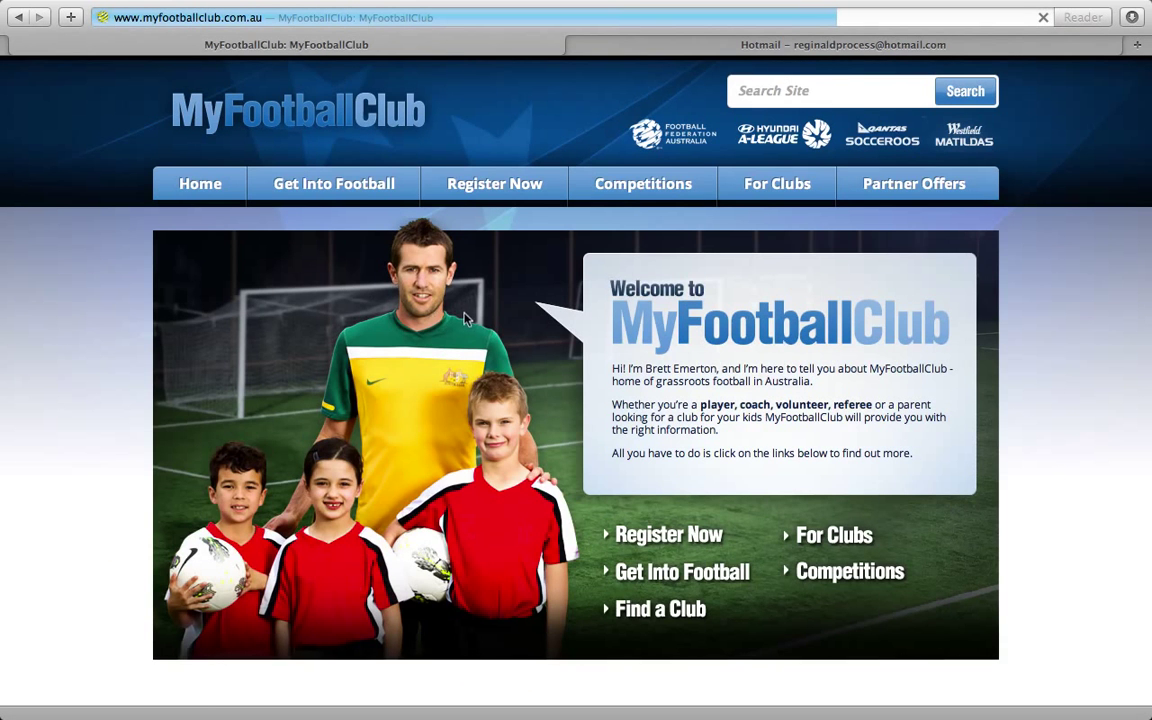
Step: Go to the player registration page and proceed to the login page for people who know their FFA number
{"action": "mouse_move", "coordinate": [504, 200]}
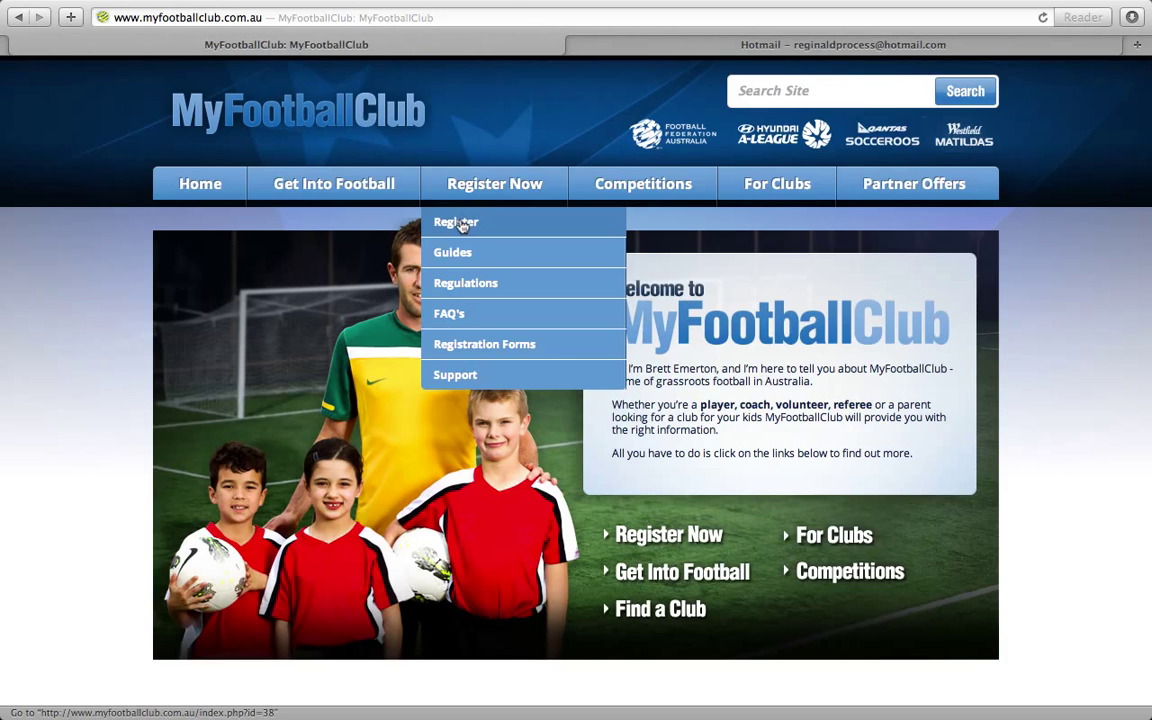
{"action": "left_click", "coordinate": [461, 224]}
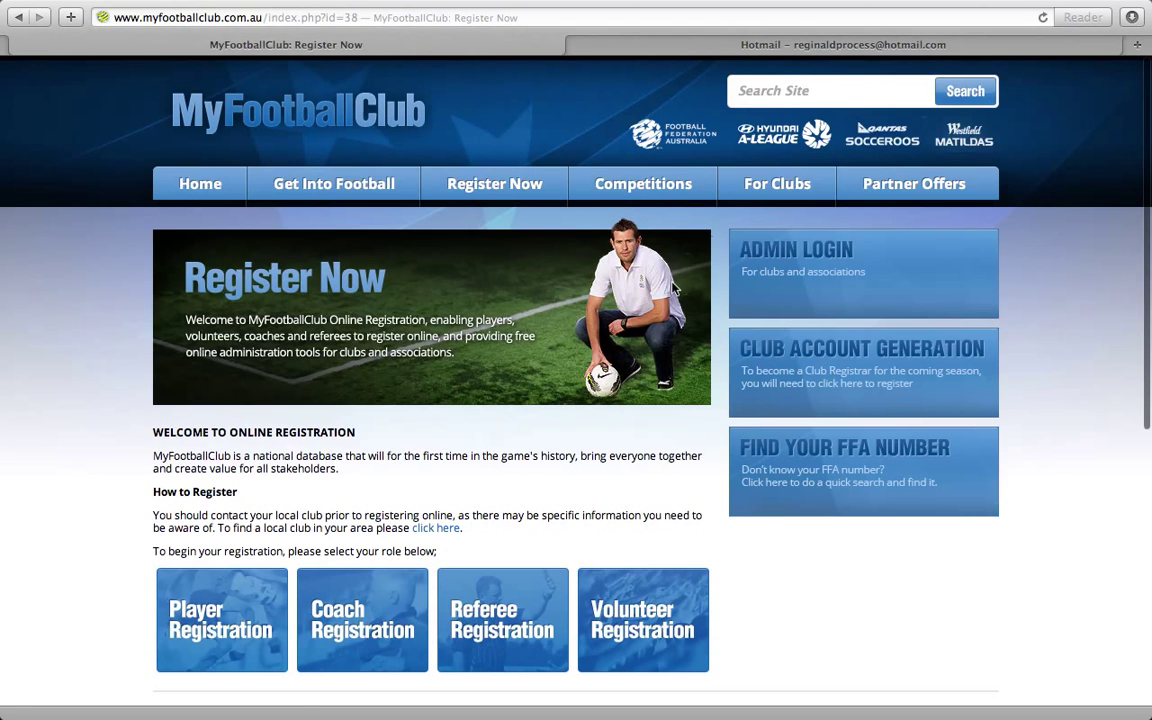
{"action": "left_click", "coordinate": [220, 633]}
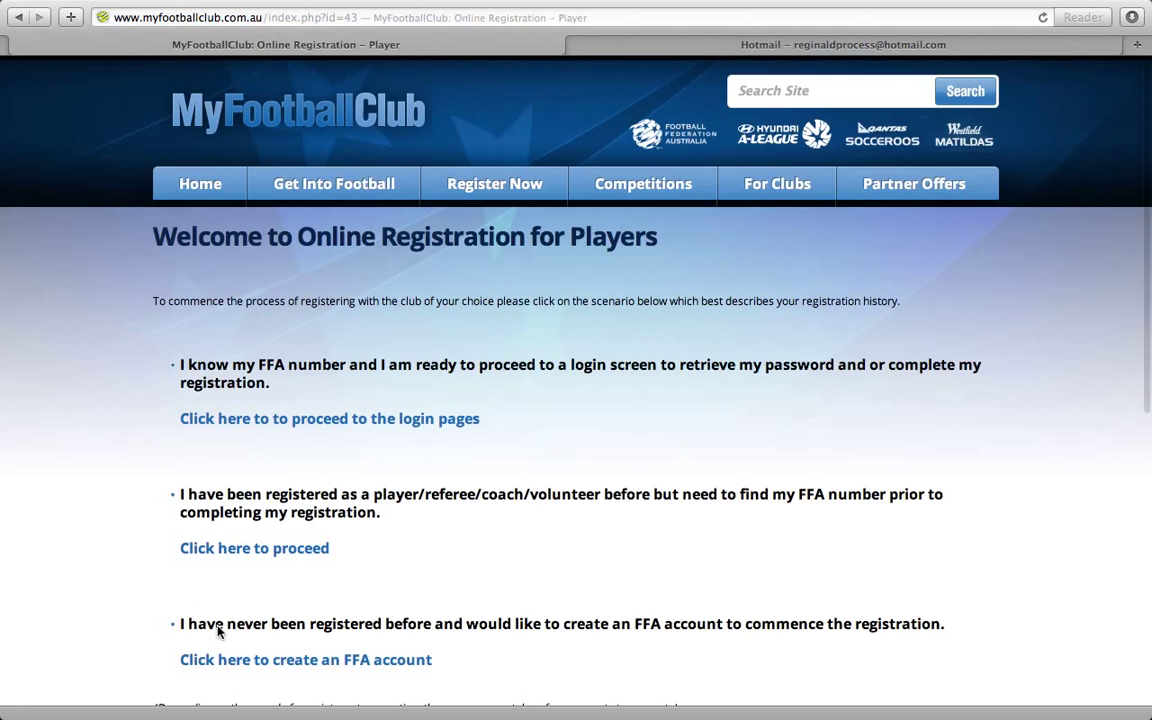
{"action": "scroll", "coordinate": [155, 569], "scroll_direction": "down", "scroll_amount": 3}
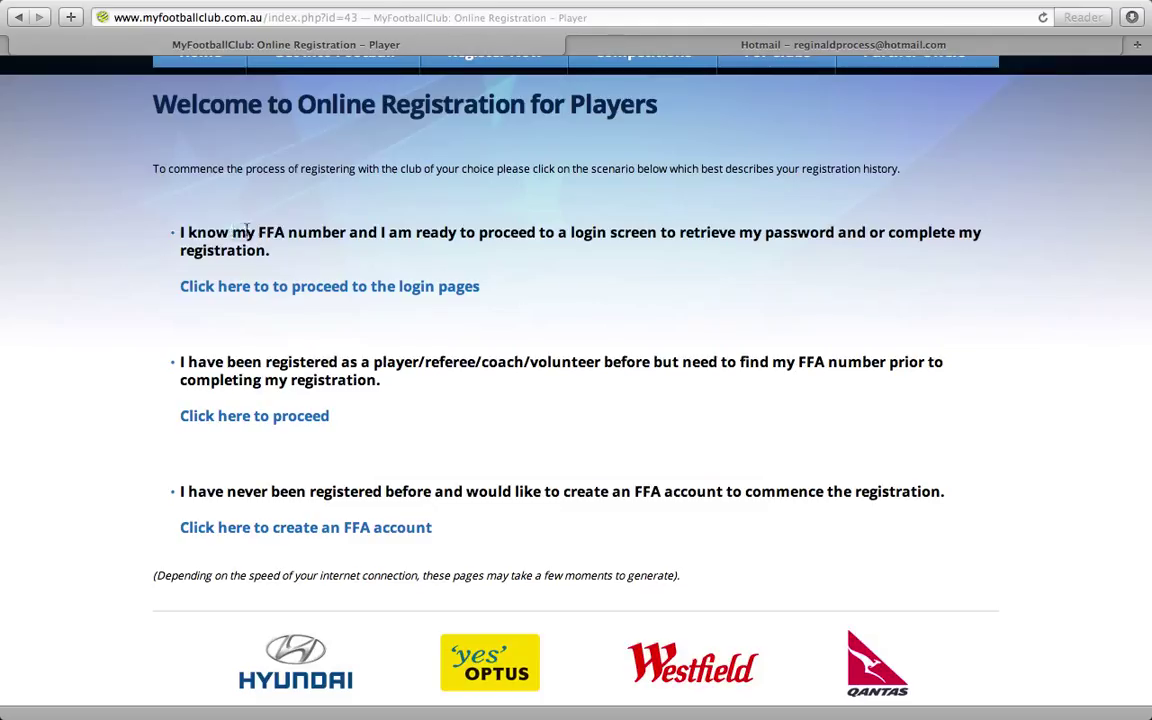
{"action": "left_click_drag", "start_coordinate": [231, 229], "coordinate": [620, 233]}
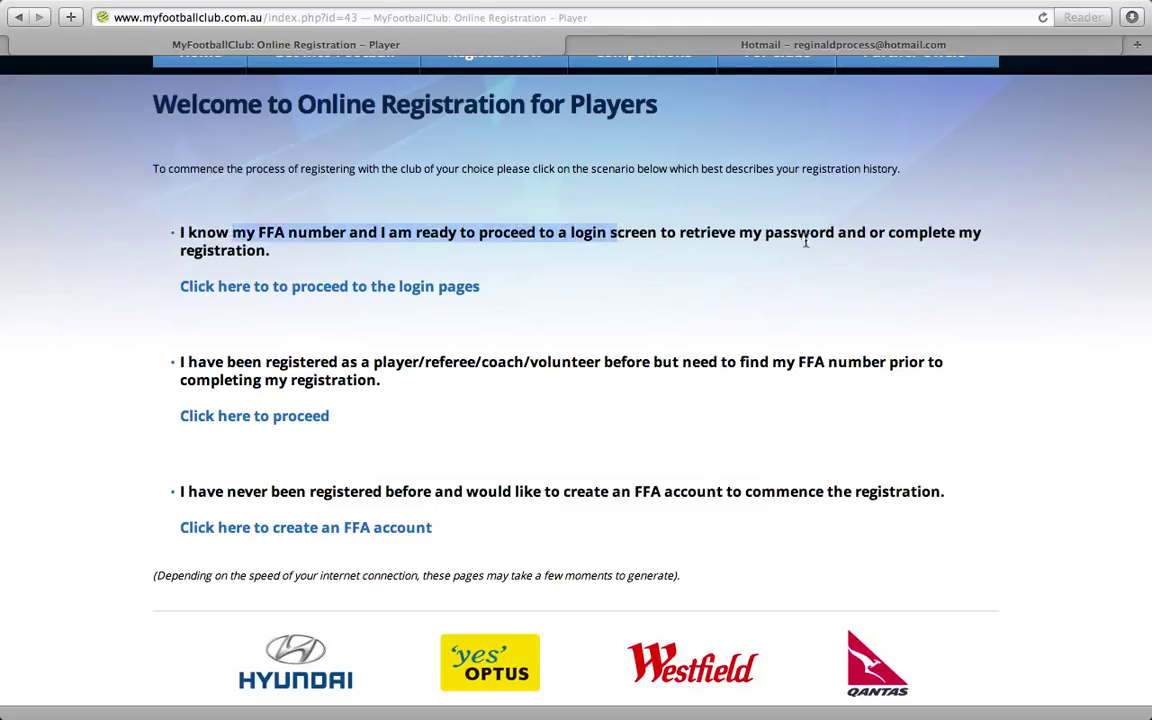
{"action": "left_click", "coordinate": [340, 291]}
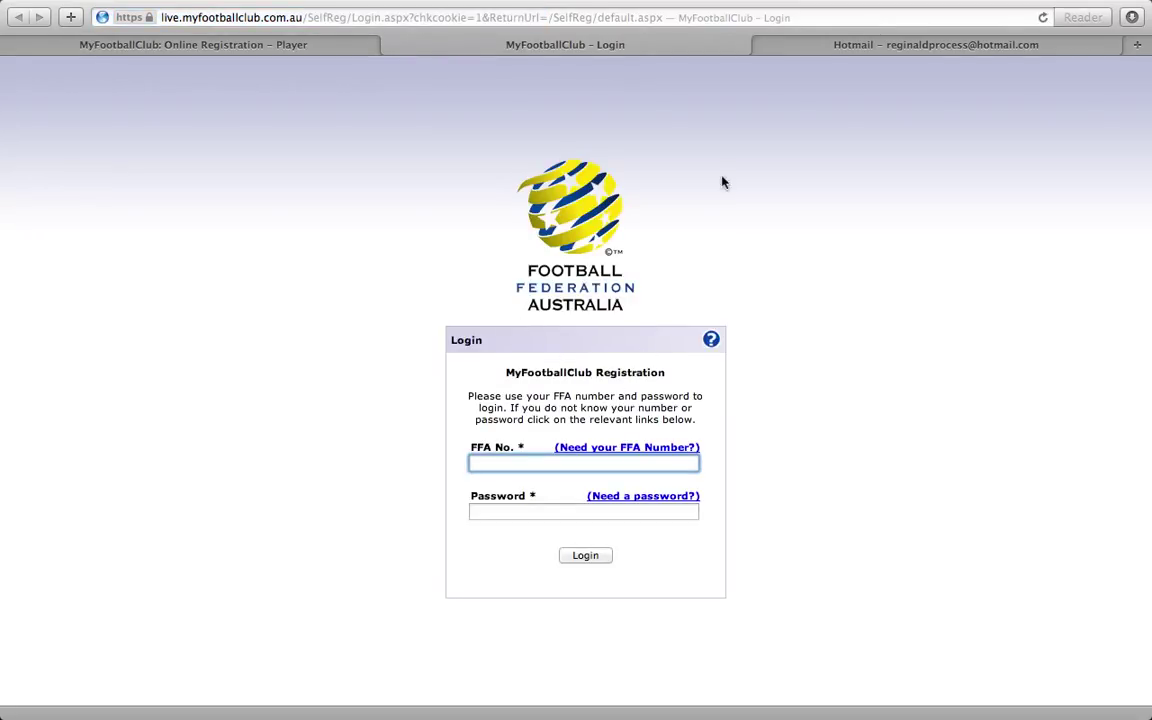
Step: Copy the FFA number from the MyFootballClub account information email in Hotmail into the login form's FFA No. field
{"action": "left_click", "coordinate": [896, 52]}
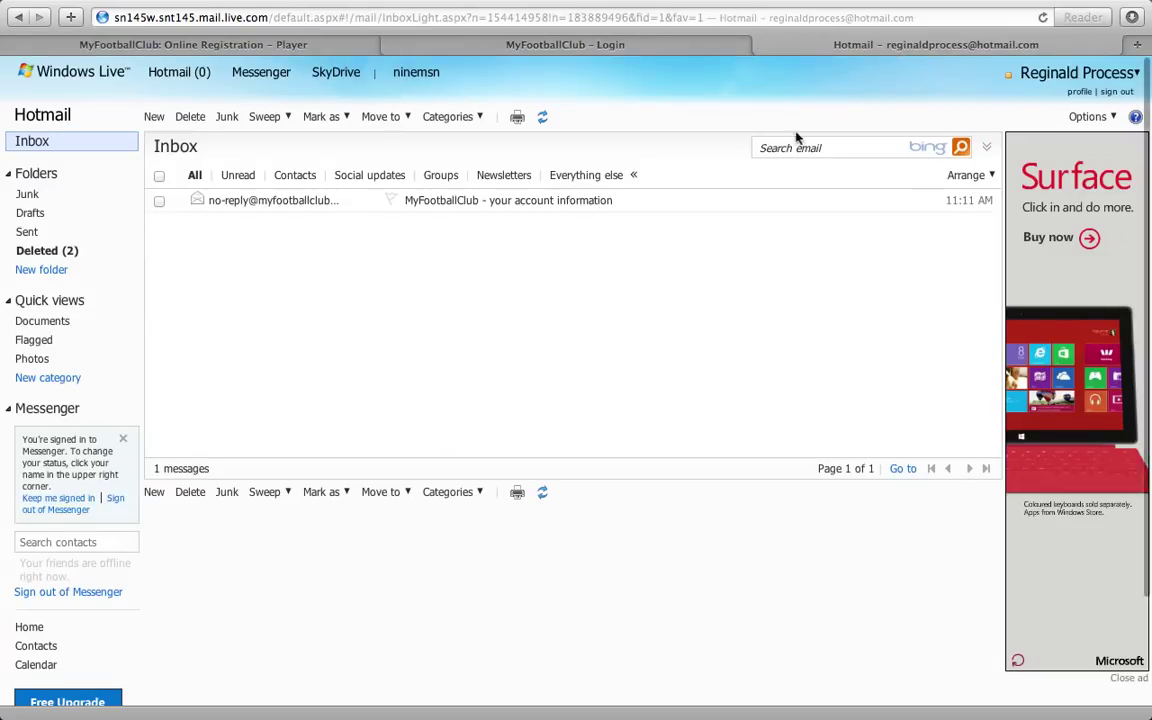
{"action": "left_click", "coordinate": [476, 205]}
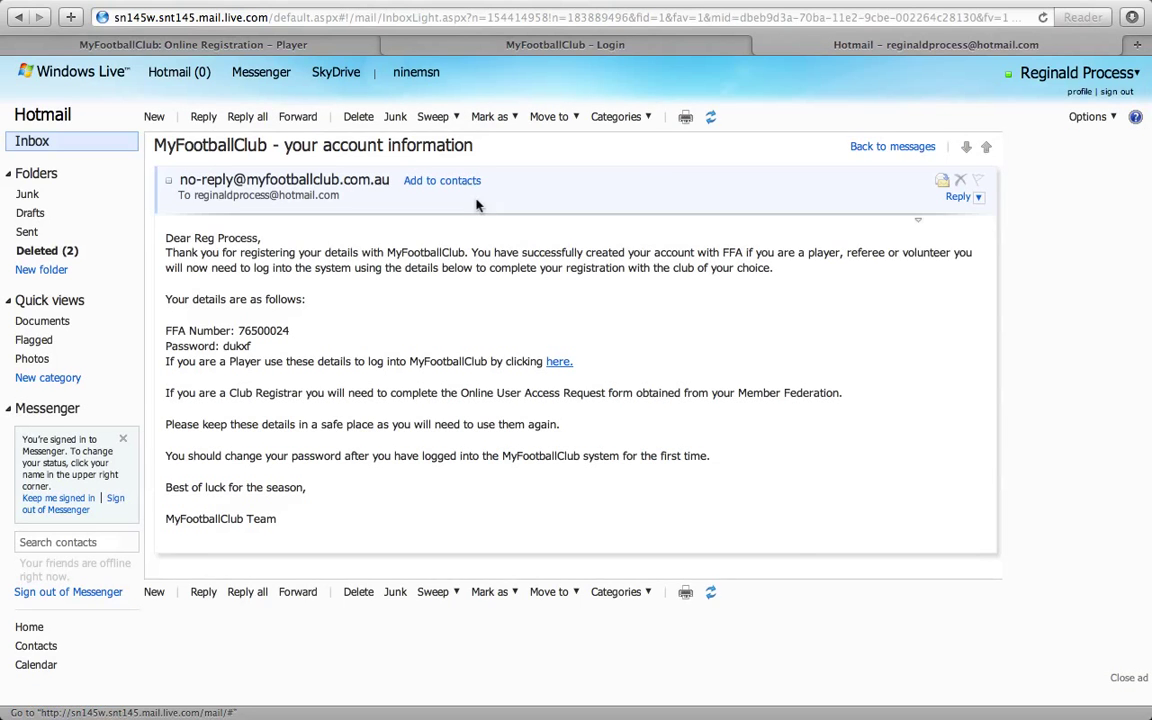
{"action": "double_click", "coordinate": [259, 329]}
{"action": "key", "text": "super+c"}
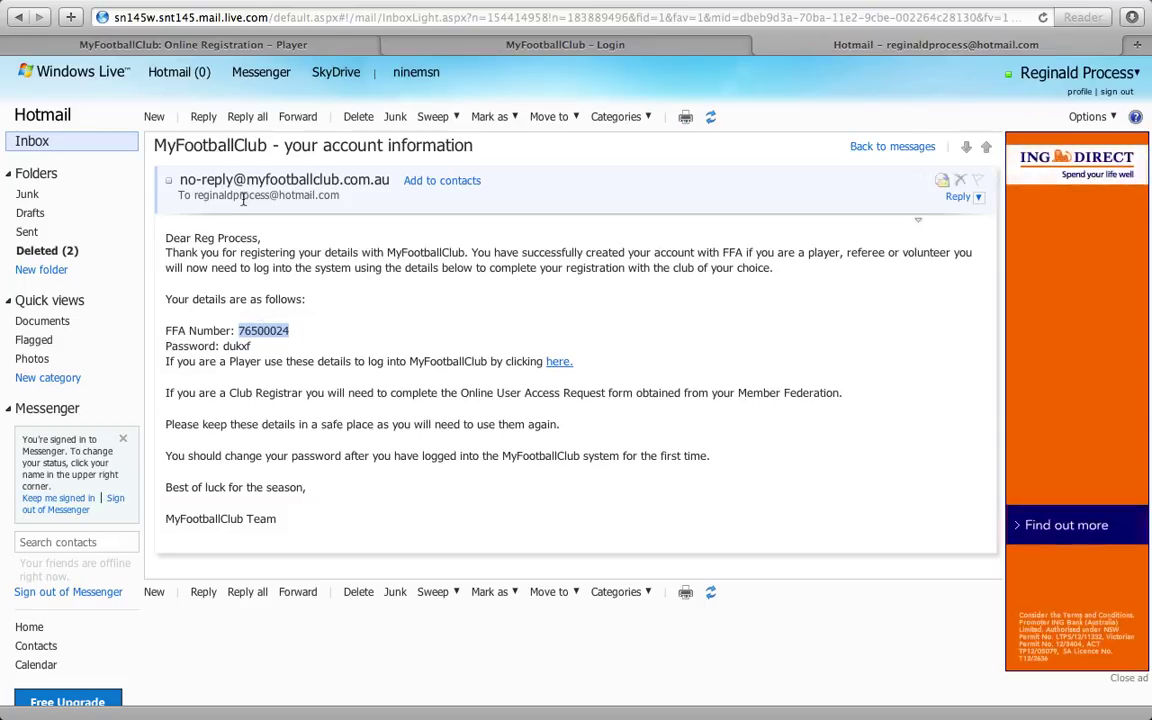
{"action": "left_click", "coordinate": [397, 50]}
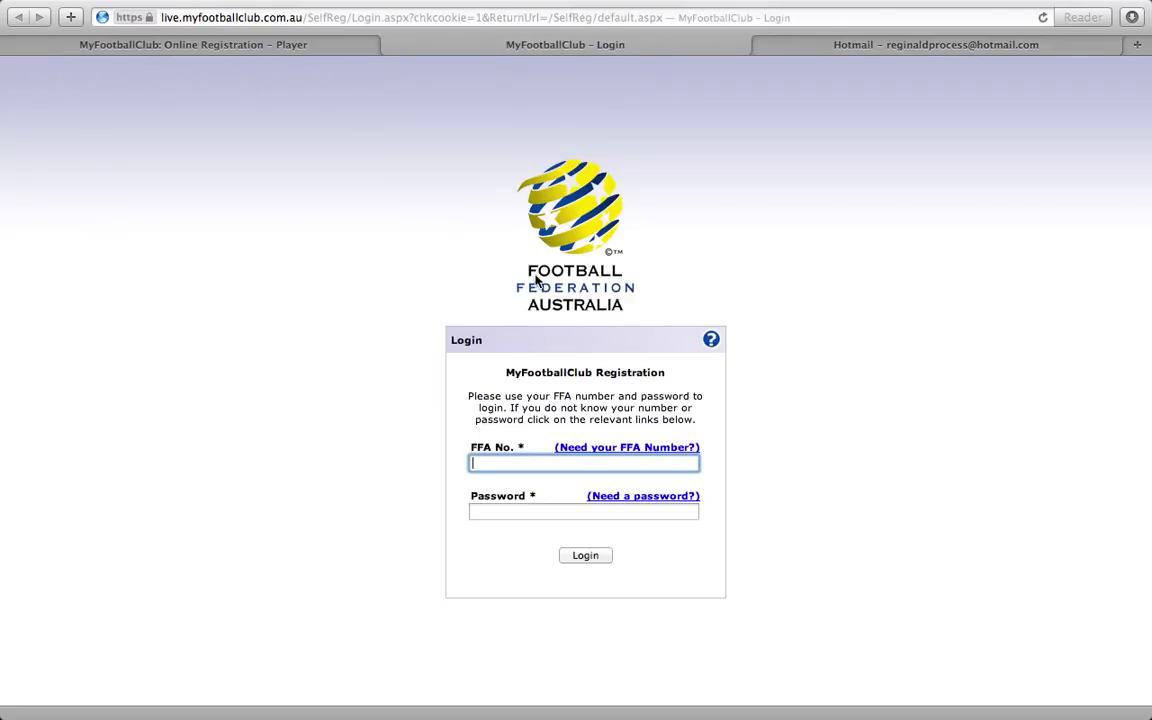
{"action": "key", "text": "super+v"}
Step: Enter the account password from the email, log in to MyFootballClub registration, and decline saving the password for now
{"action": "left_click", "coordinate": [529, 512]}
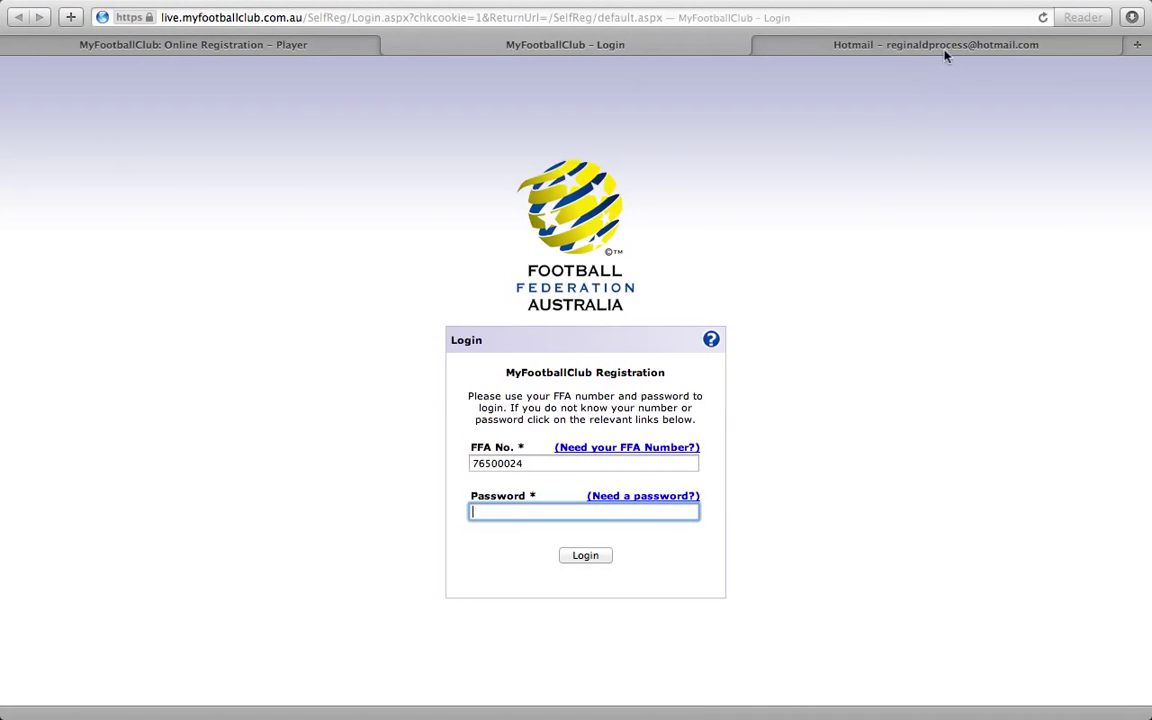
{"action": "left_click", "coordinate": [942, 47]}
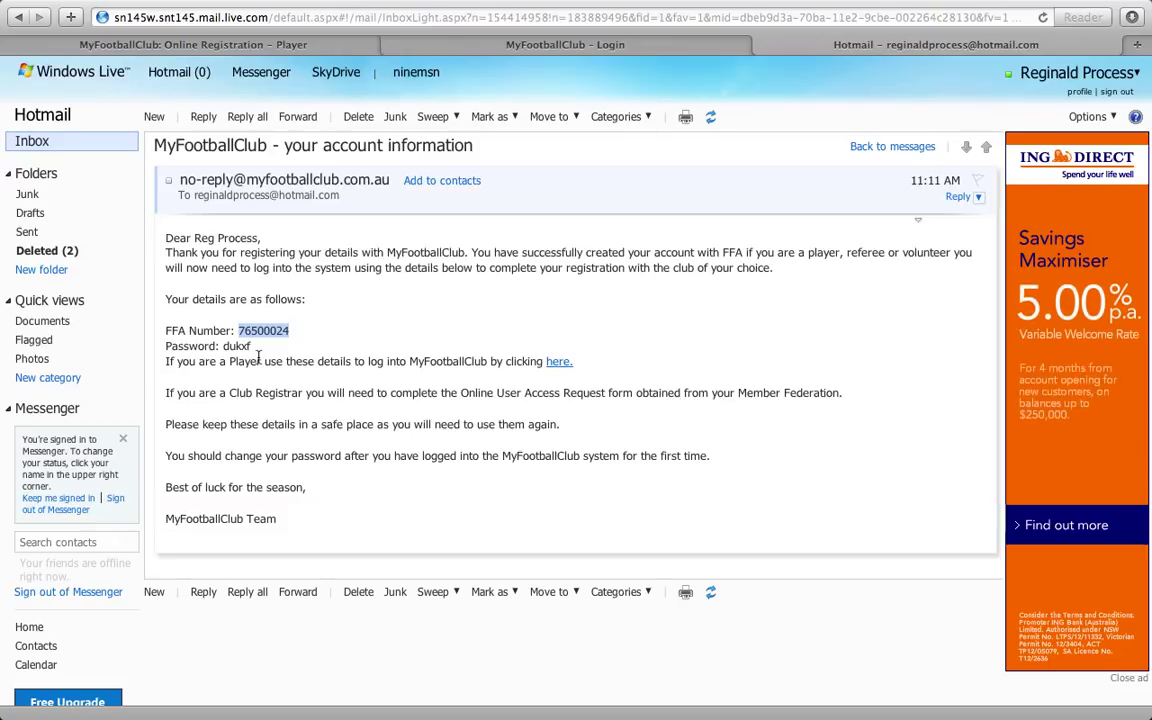
{"action": "left_click", "coordinate": [463, 47]}
{"action": "type", "text": "••"}
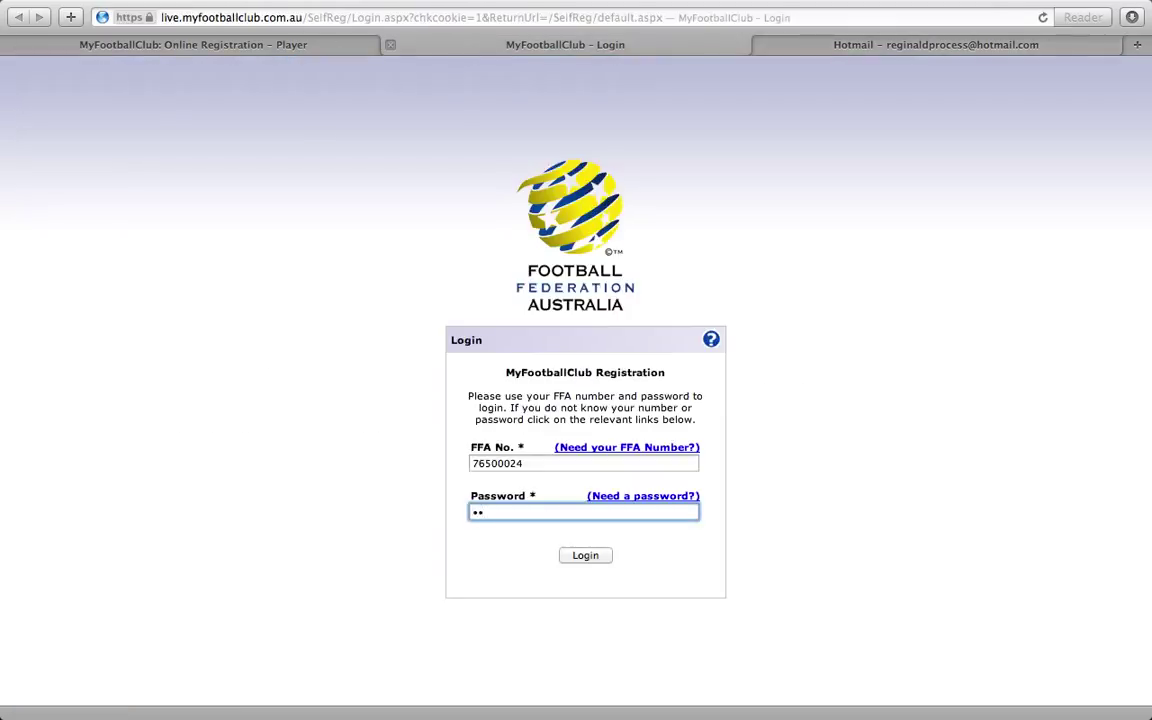
{"action": "type", "text": "•••"}
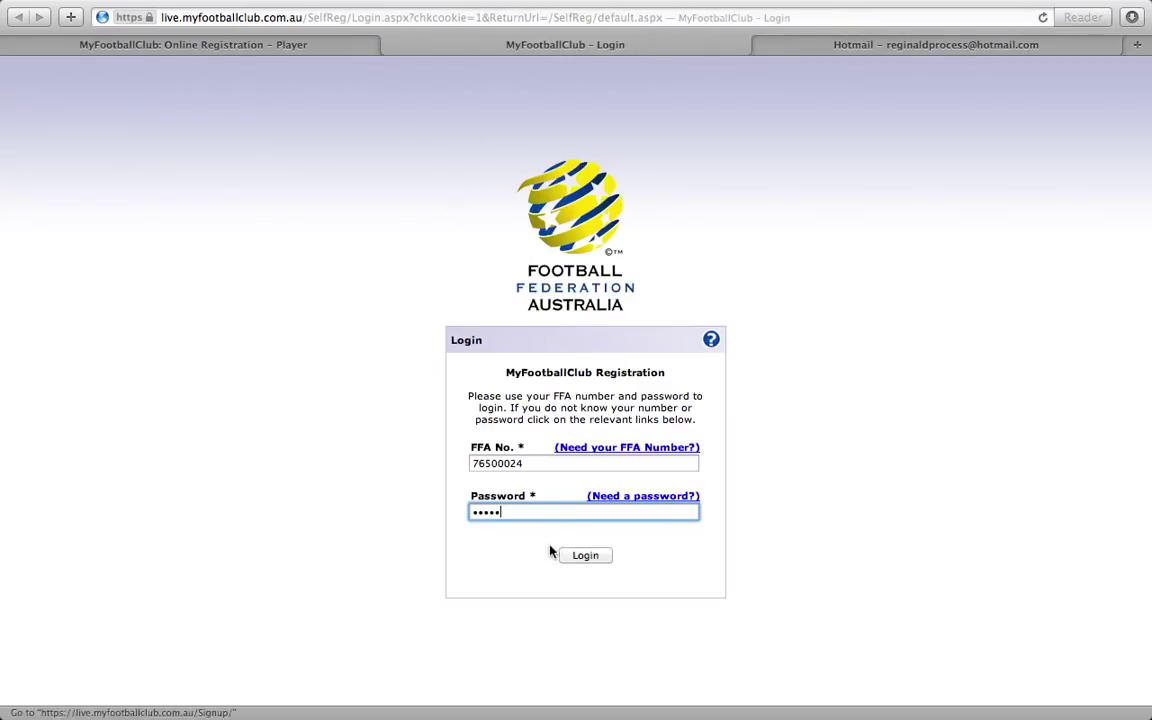
{"action": "left_click", "coordinate": [584, 558]}
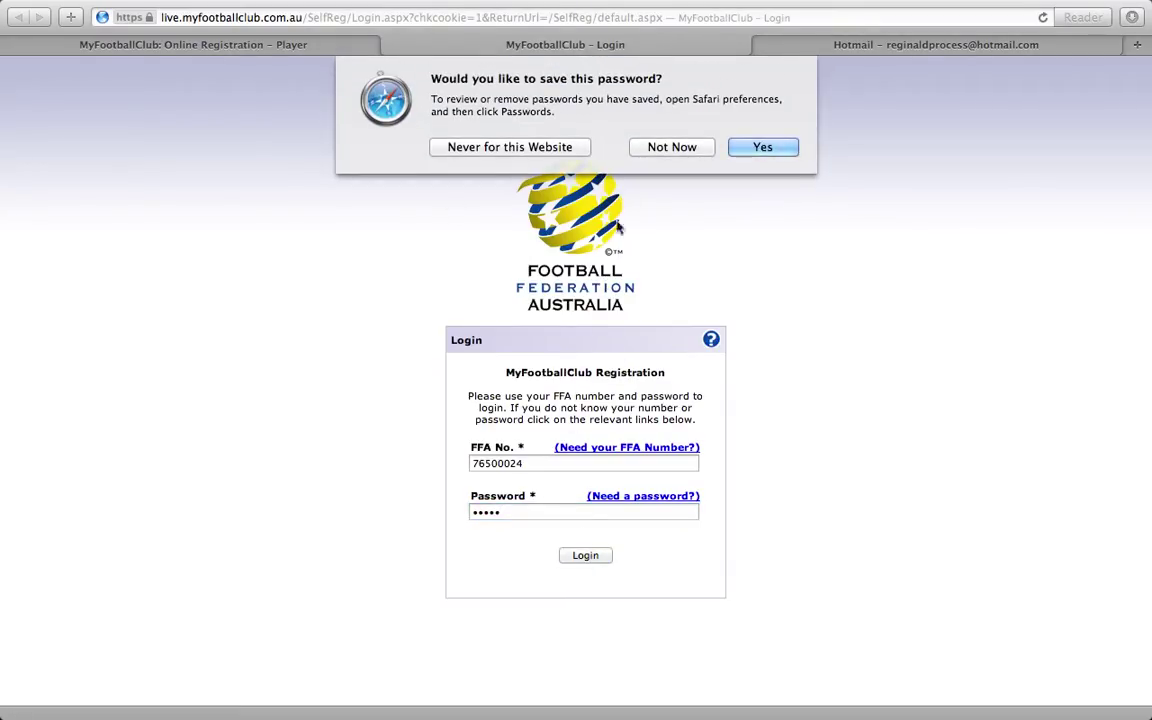
{"action": "left_click", "coordinate": [668, 149]}
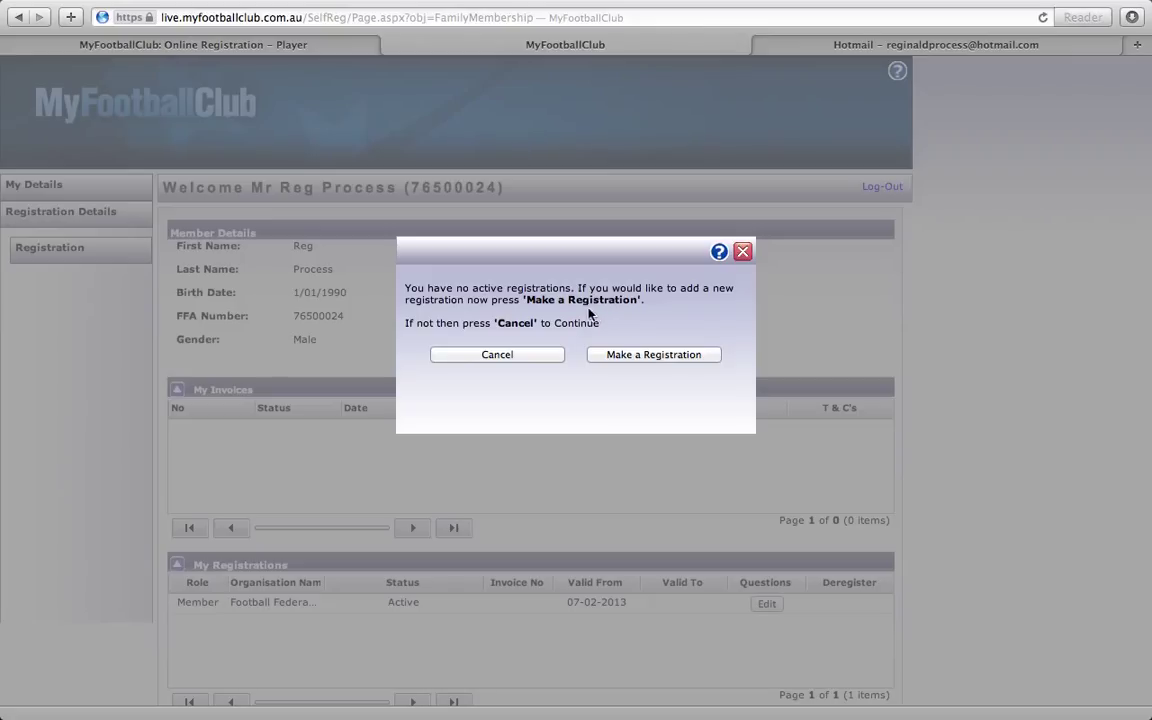
Step: Dismiss the offer to make a registration and start registering from the Member Details section instead
{"action": "left_click", "coordinate": [506, 360]}
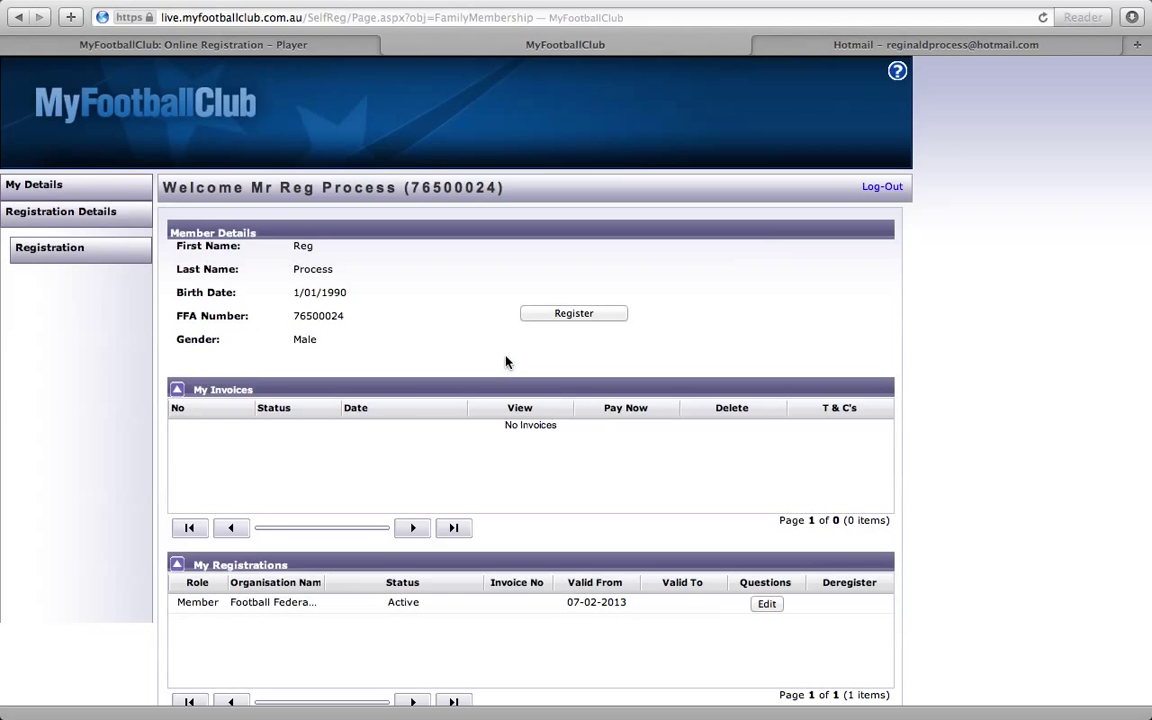
{"action": "scroll", "coordinate": [506, 362], "scroll_direction": "down", "scroll_amount": 1}
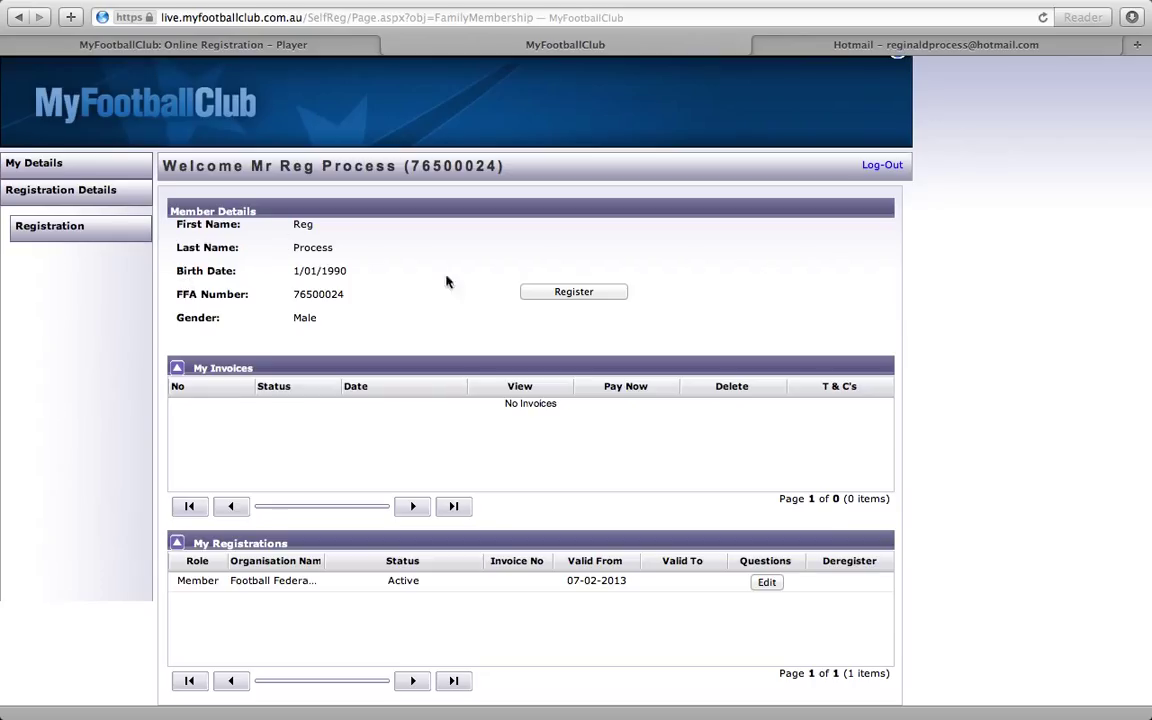
{"action": "left_click", "coordinate": [568, 295]}
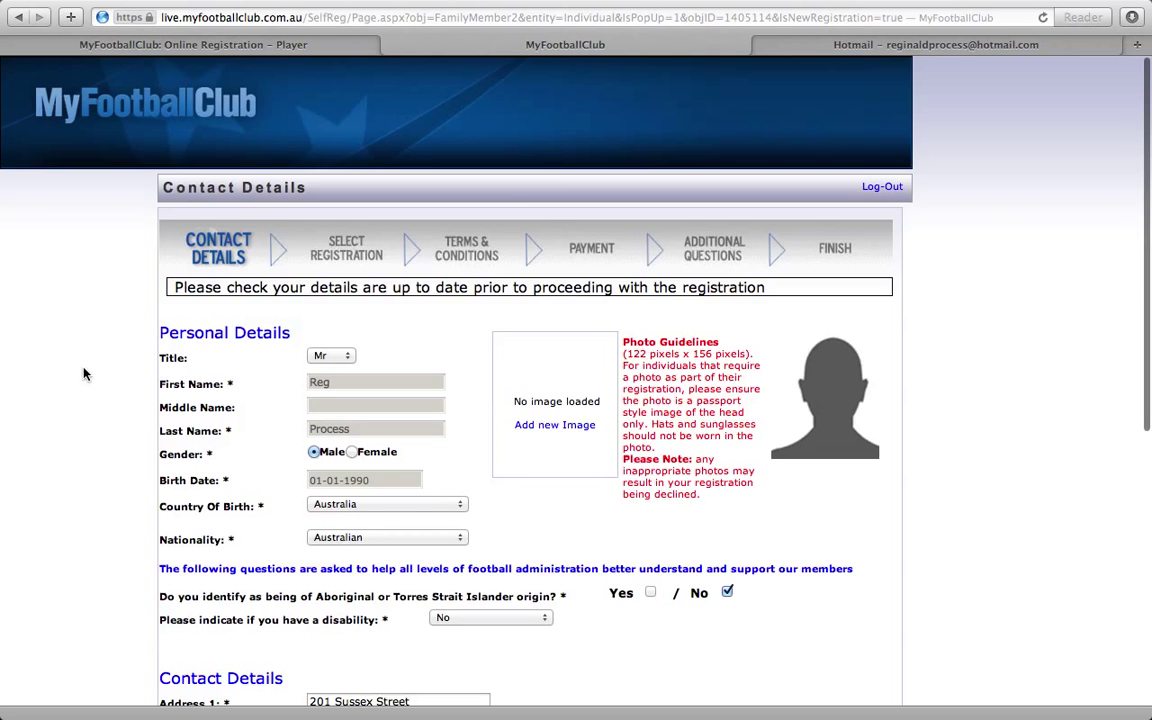
Step: Add Beckham-Squad-Photo.jpg from the Desktop as the player's photo in Personal Details and save it
{"action": "scroll", "coordinate": [84, 374], "scroll_direction": "down", "scroll_amount": 3}
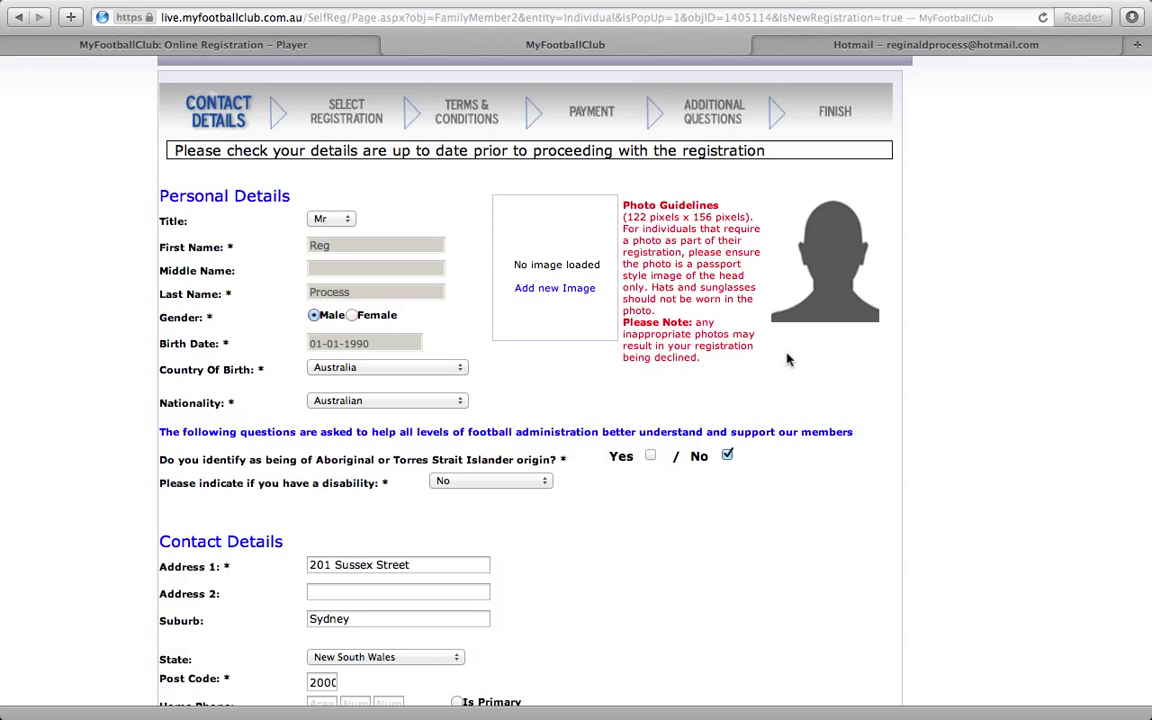
{"action": "left_click", "coordinate": [575, 292]}
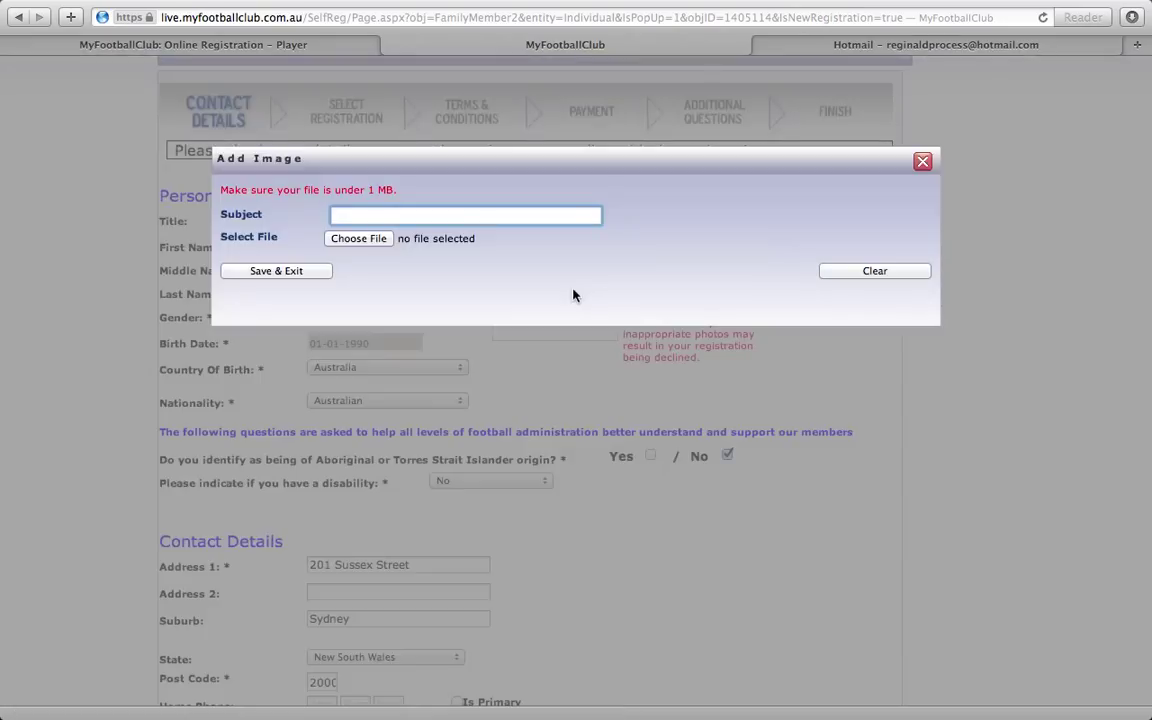
{"action": "left_click", "coordinate": [366, 244]}
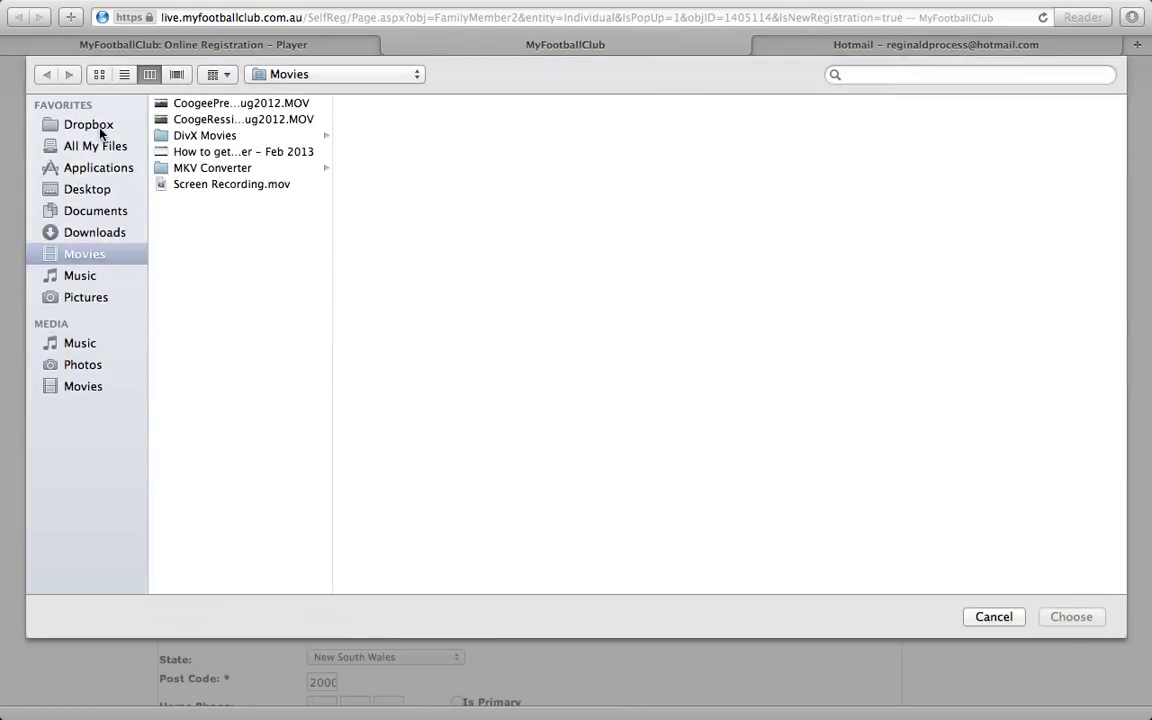
{"action": "left_click", "coordinate": [95, 189]}
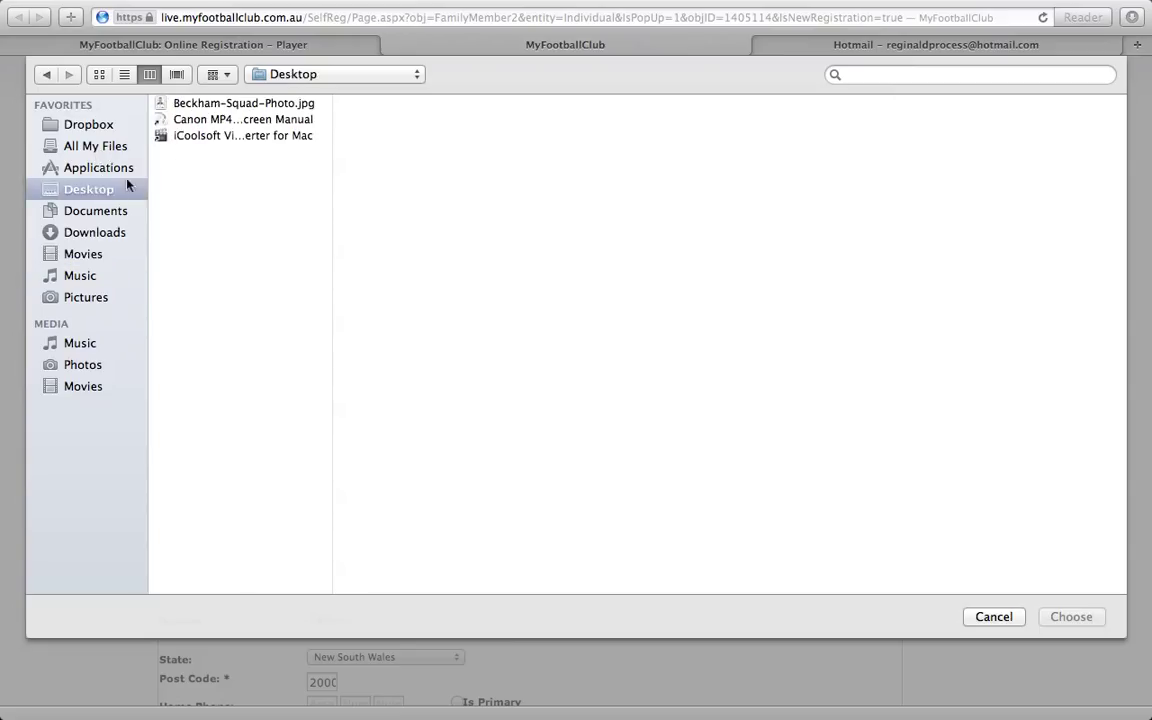
{"action": "double_click", "coordinate": [212, 102]}
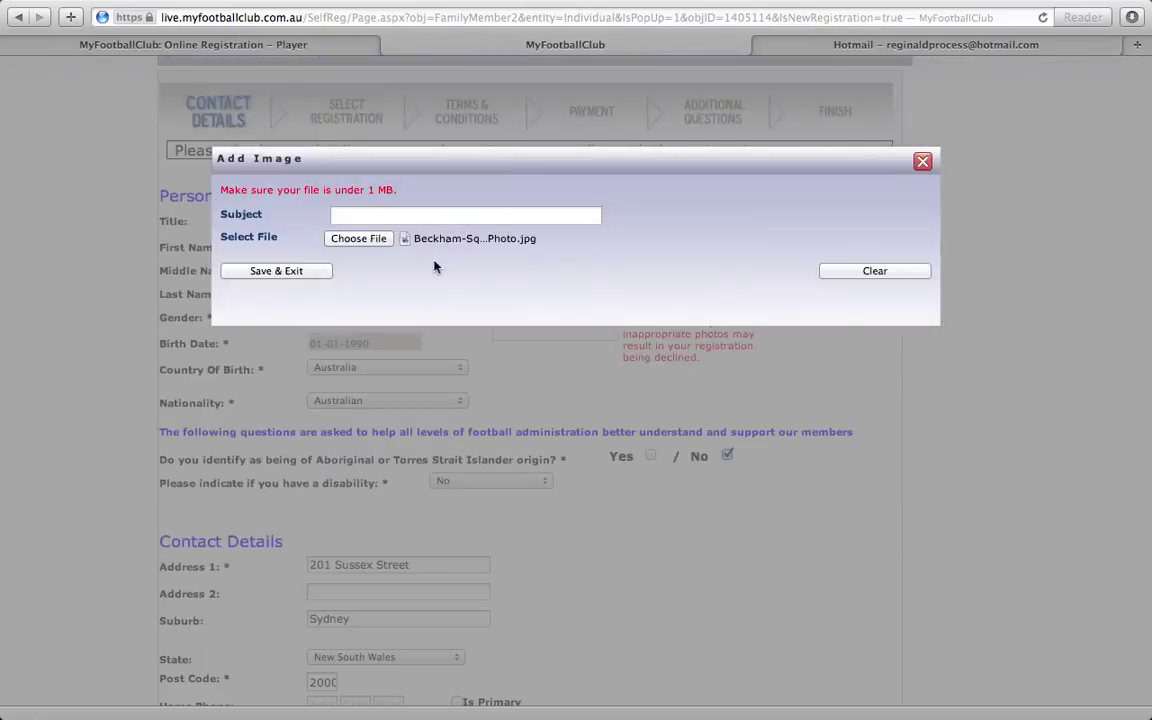
{"action": "left_click", "coordinate": [310, 272]}
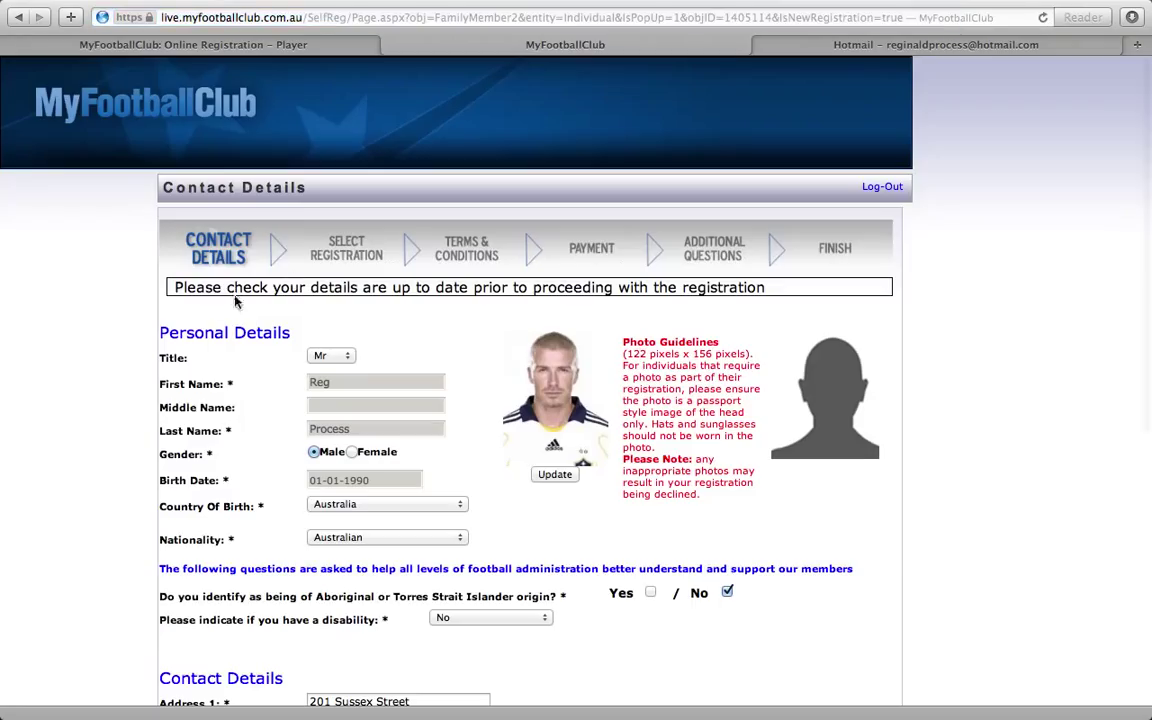
Step: Review the personal, contact and emergency contact details, and continue to the Select Registration stage
{"action": "scroll", "coordinate": [97, 400], "scroll_direction": "down", "scroll_amount": 3}
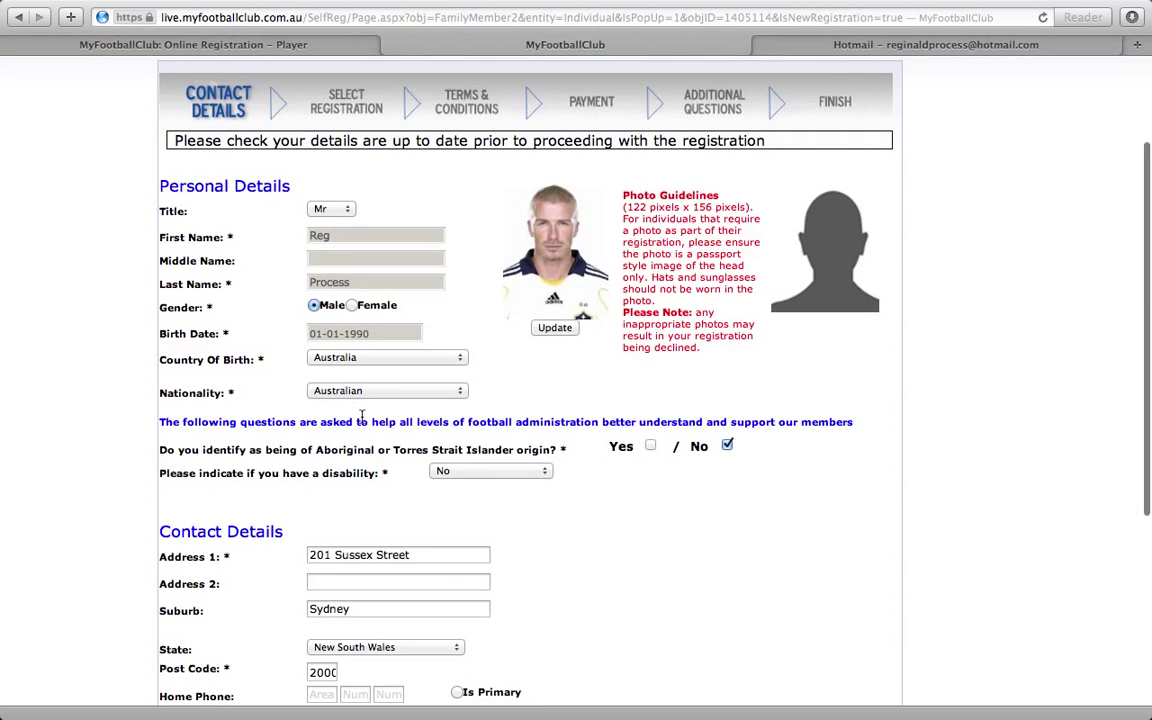
{"action": "scroll", "coordinate": [374, 429], "scroll_direction": "down", "scroll_amount": 4}
{"action": "scroll", "coordinate": [374, 429], "scroll_direction": "down", "scroll_amount": 3}
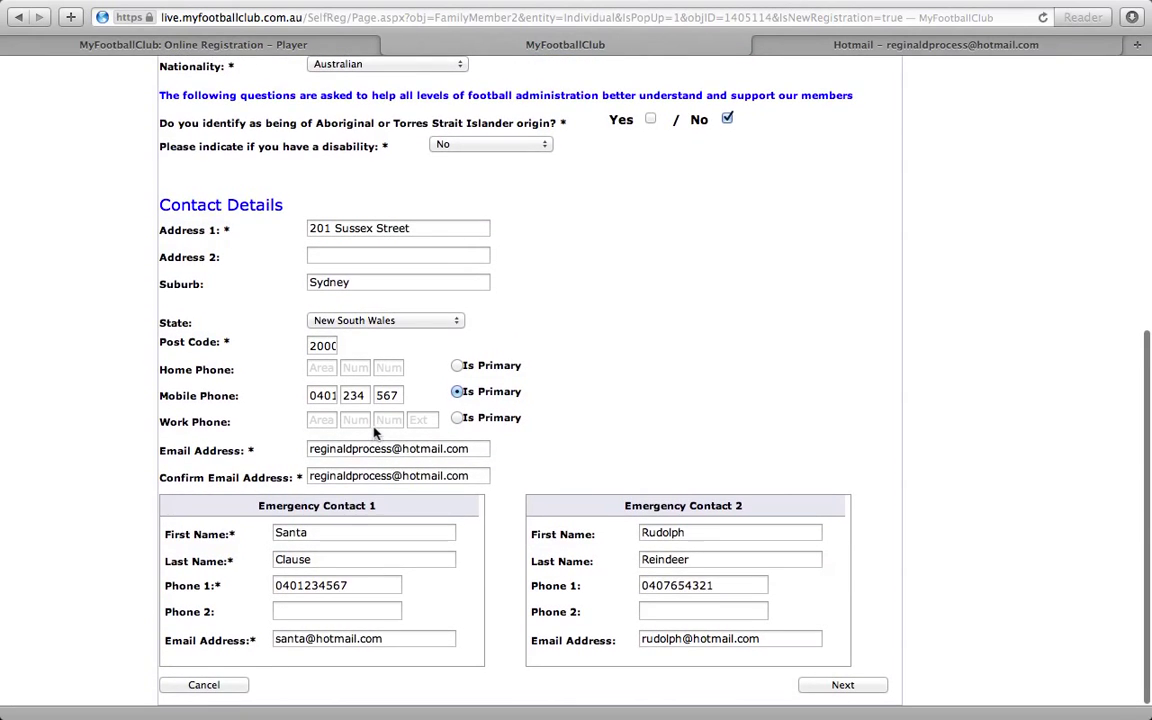
{"action": "left_click", "coordinate": [838, 687]}
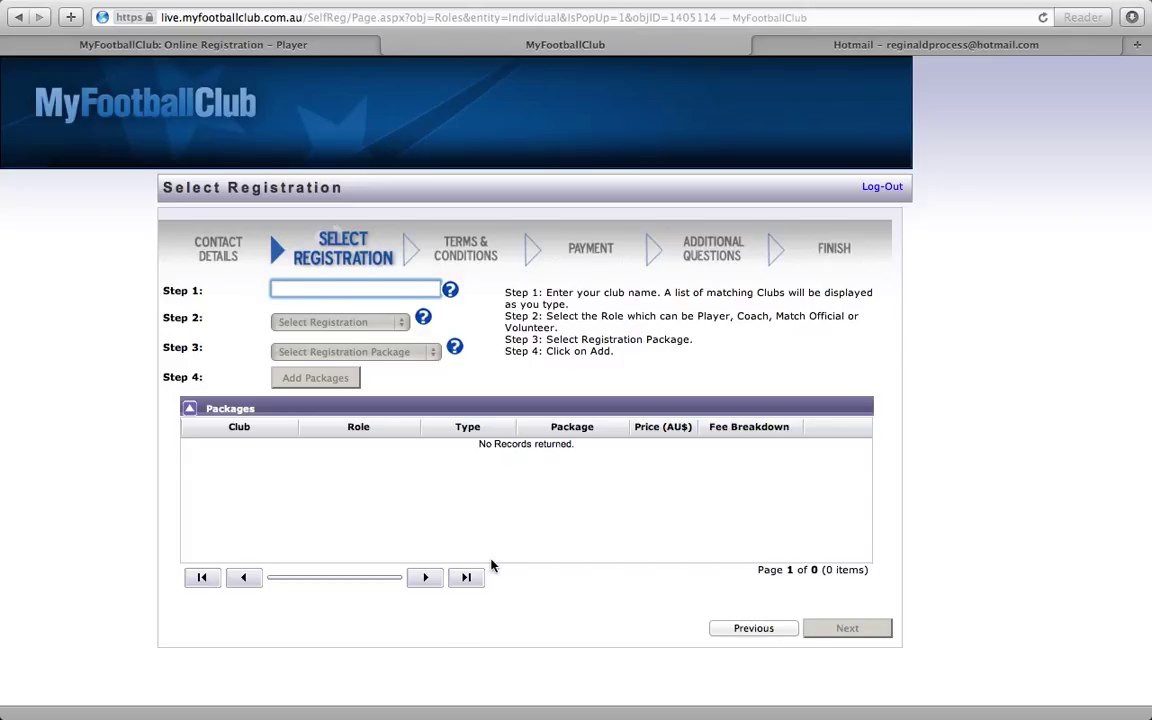
Step: Find the club by entering "coog", select Coogee United FC (Club), and choose Player as the registration role
{"action": "type", "text": "oog"}
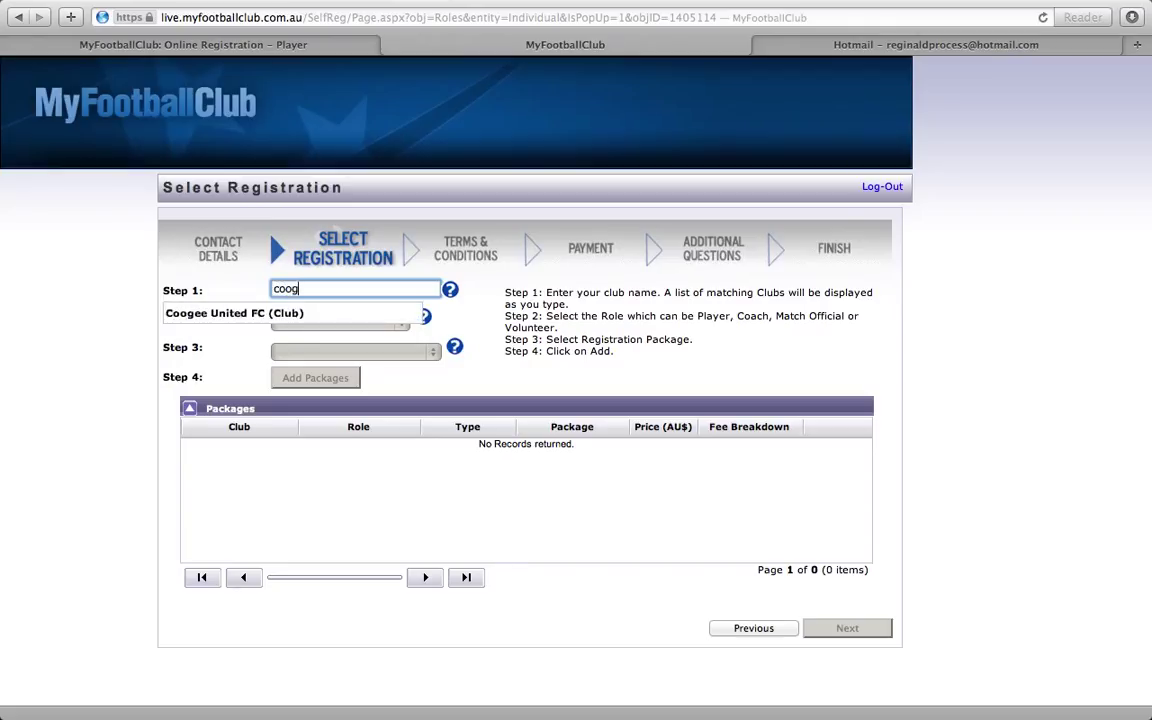
{"action": "left_click", "coordinate": [275, 314]}
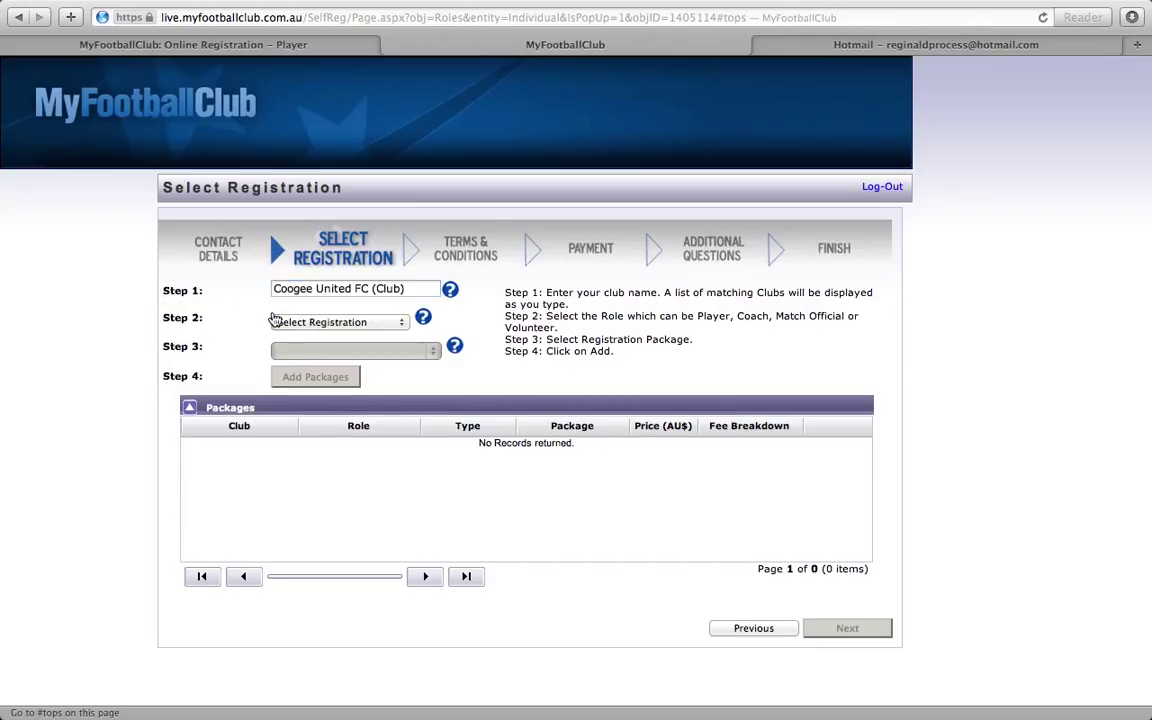
{"action": "left_click", "coordinate": [344, 324]}
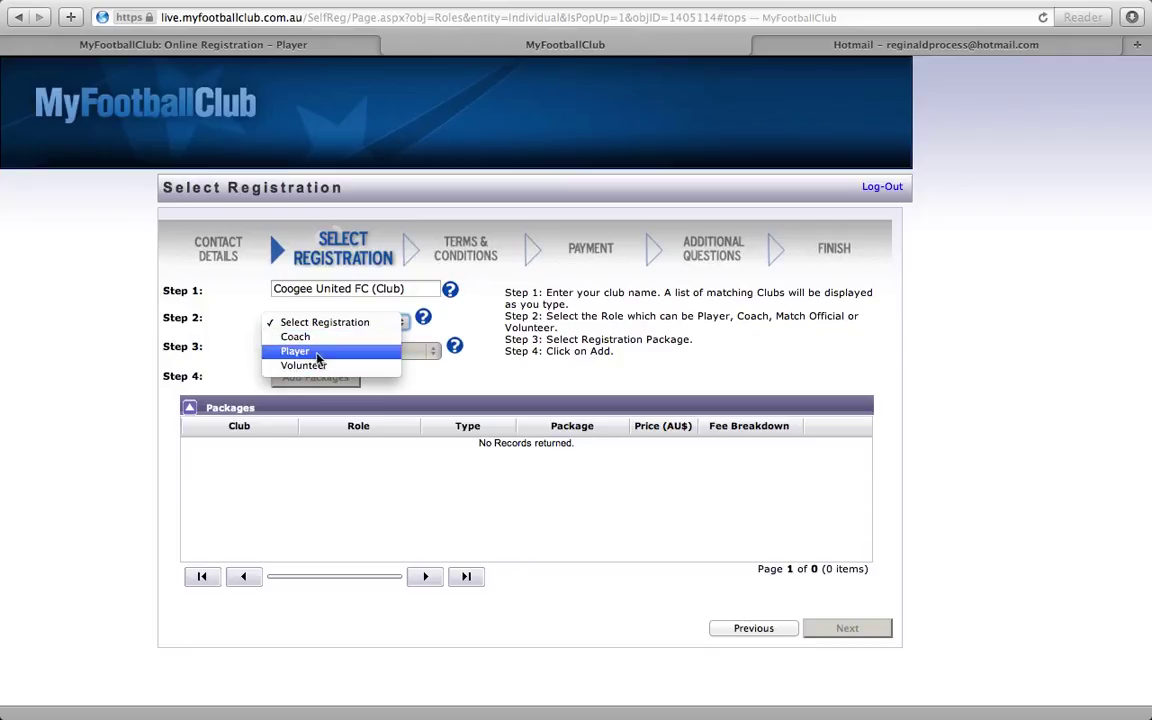
{"action": "left_click", "coordinate": [318, 353]}
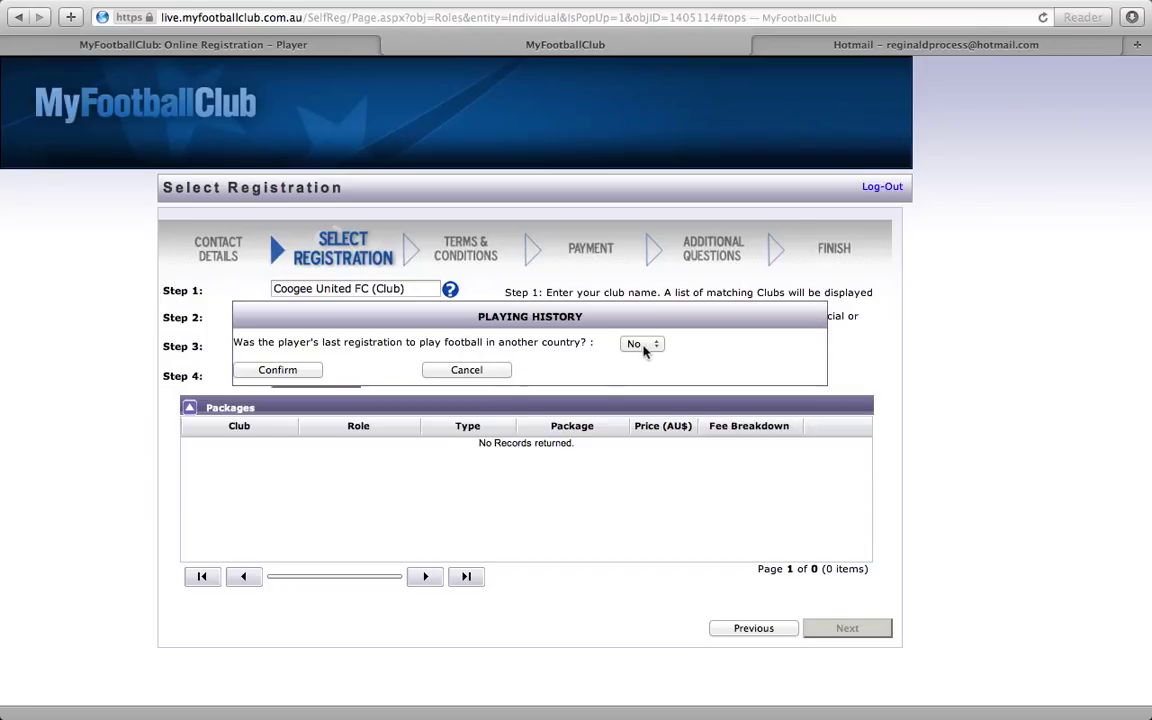
Step: Confirm No for last playing in another country, add the Men's Premier League – Player package, and continue to Terms & Conditions
{"action": "left_click", "coordinate": [245, 370]}
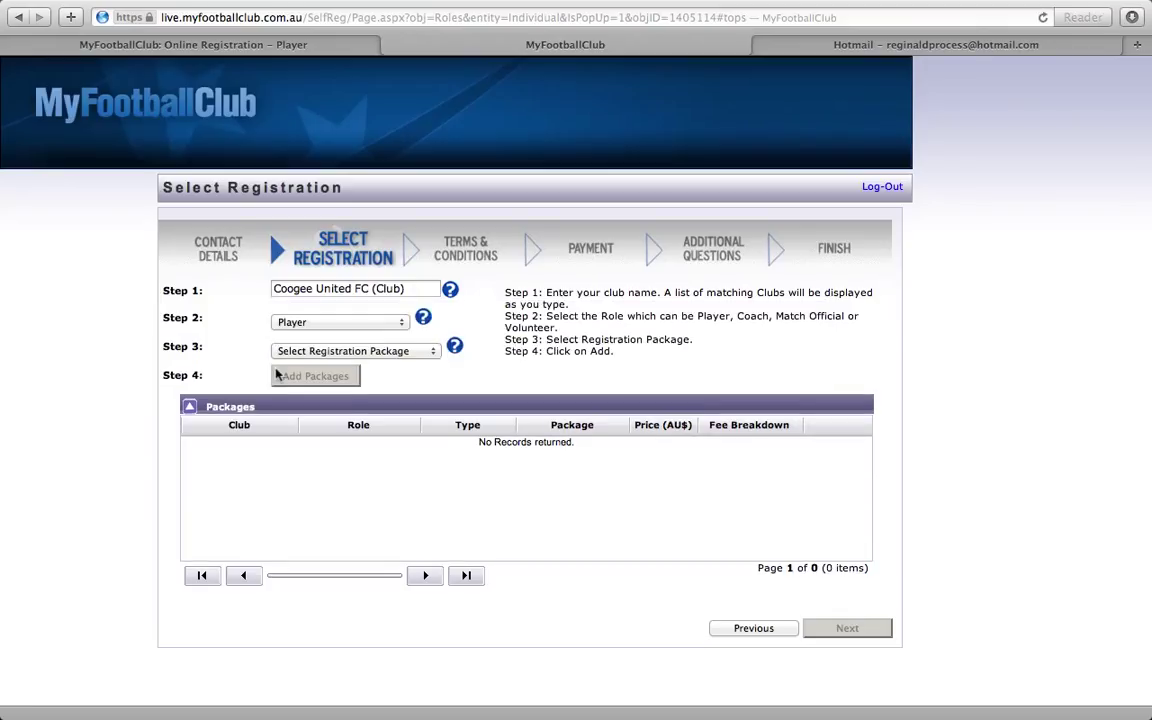
{"action": "left_click", "coordinate": [393, 352]}
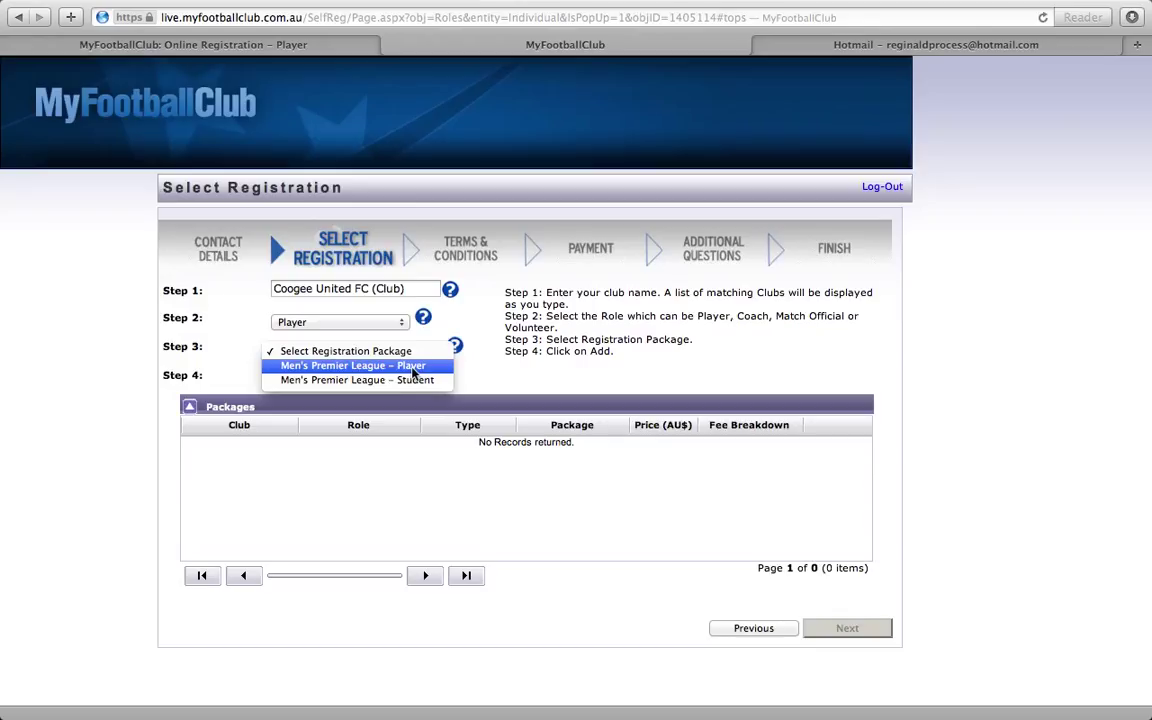
{"action": "left_click", "coordinate": [413, 367]}
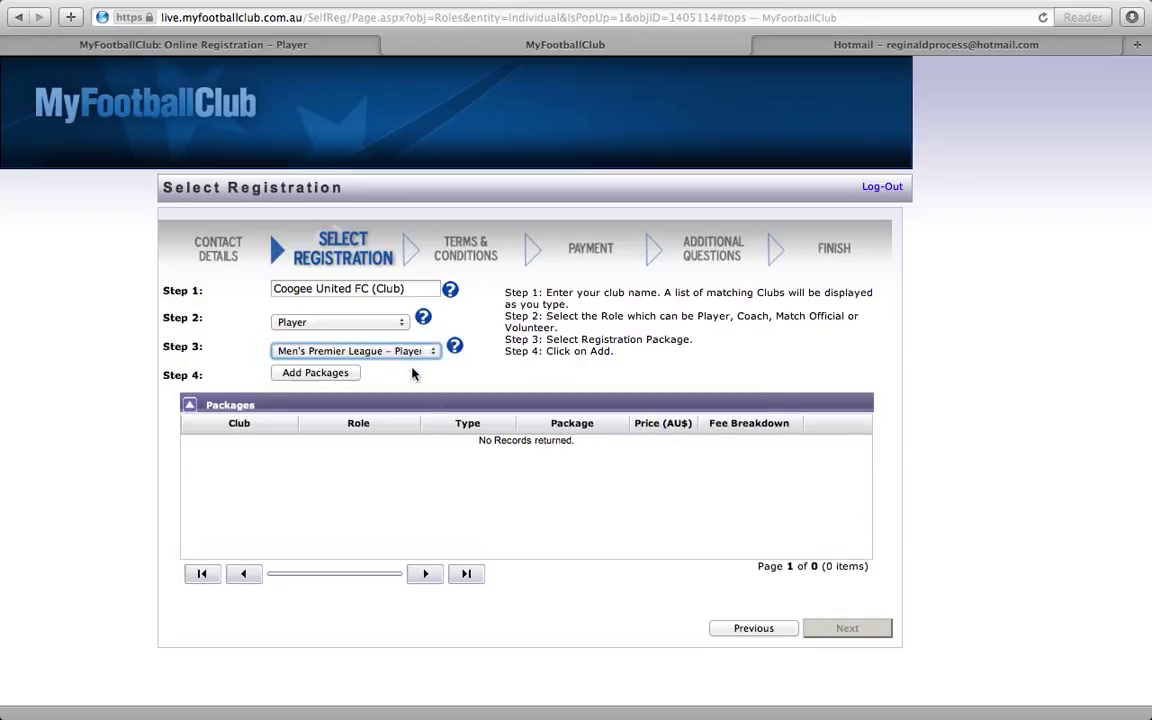
{"action": "left_click", "coordinate": [327, 375]}
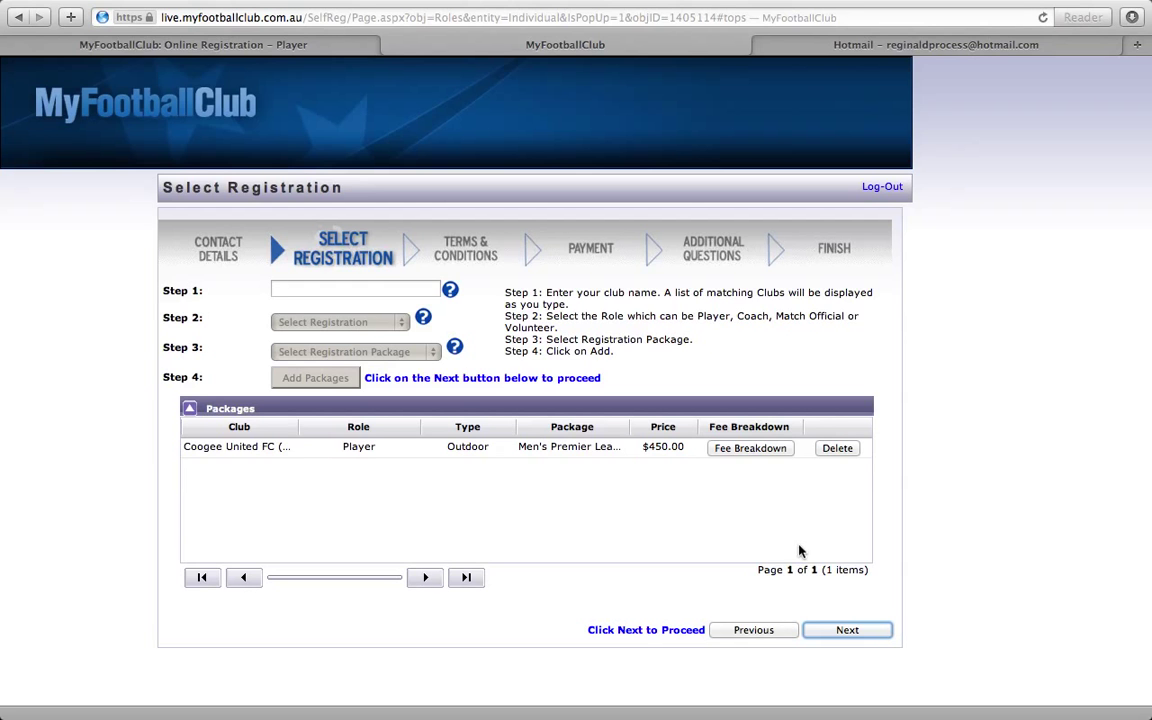
{"action": "left_click", "coordinate": [847, 630]}
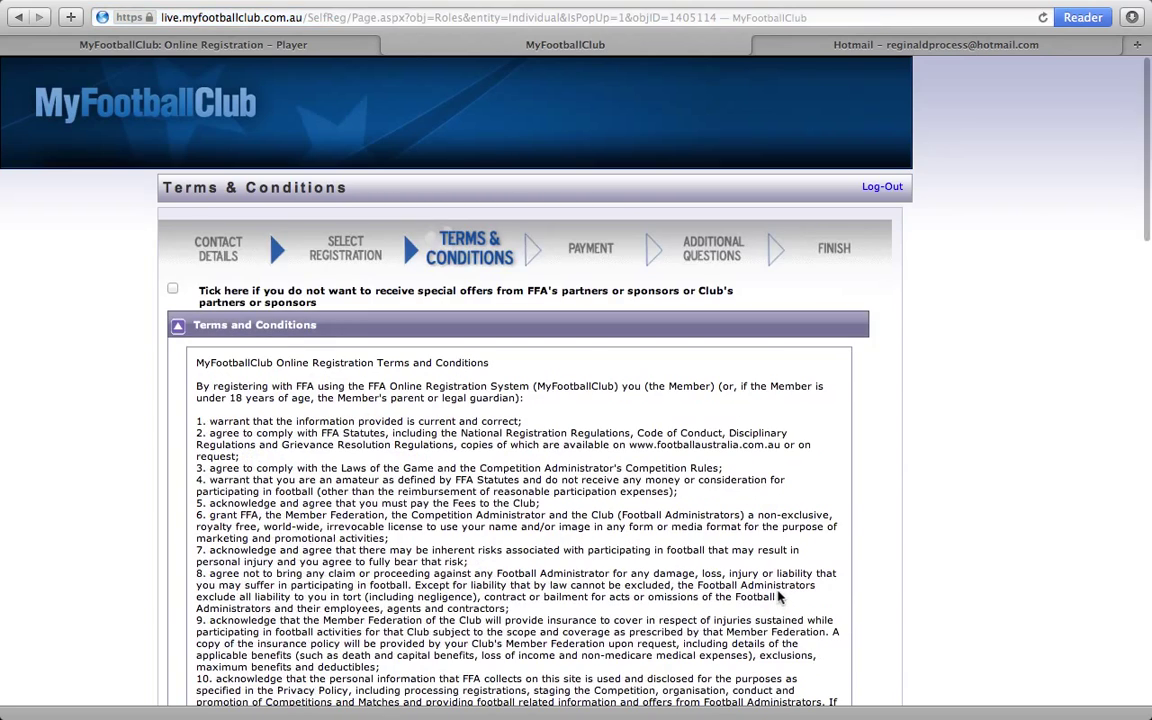
Step: Read through the terms and accident support program, acknowledge all of them, and continue to the Payment stage
{"action": "scroll", "coordinate": [660, 474], "scroll_direction": "down", "scroll_amount": 2}
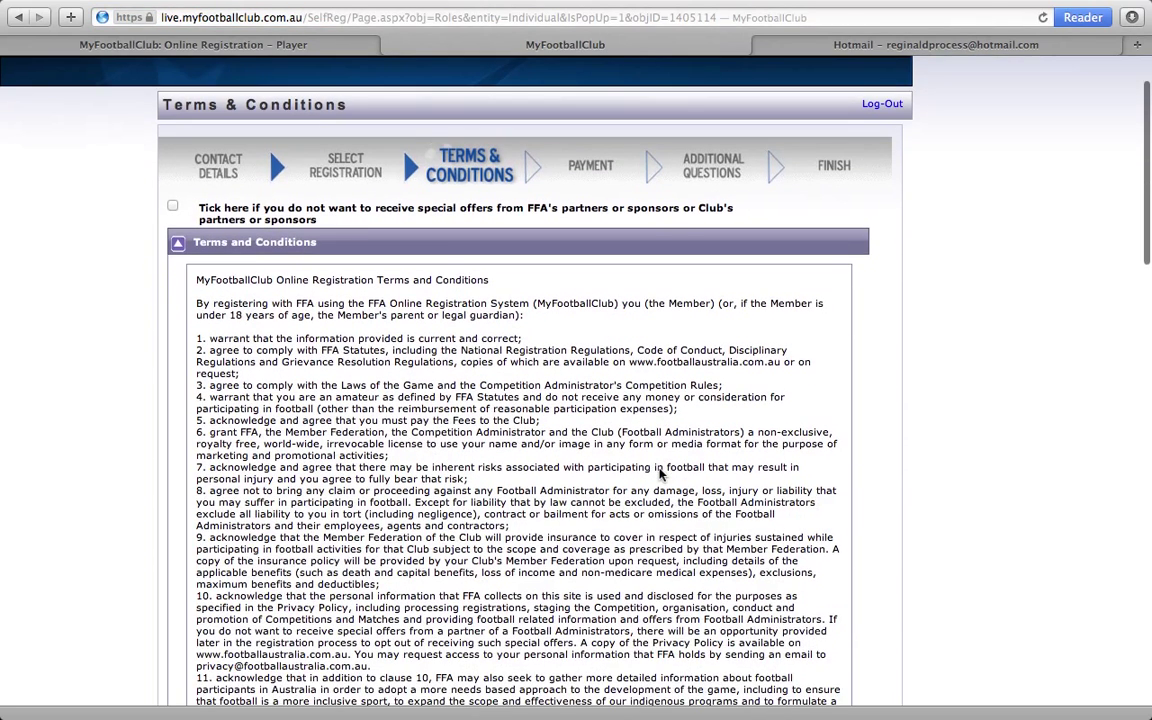
{"action": "scroll", "coordinate": [352, 240], "scroll_direction": "down", "scroll_amount": 2}
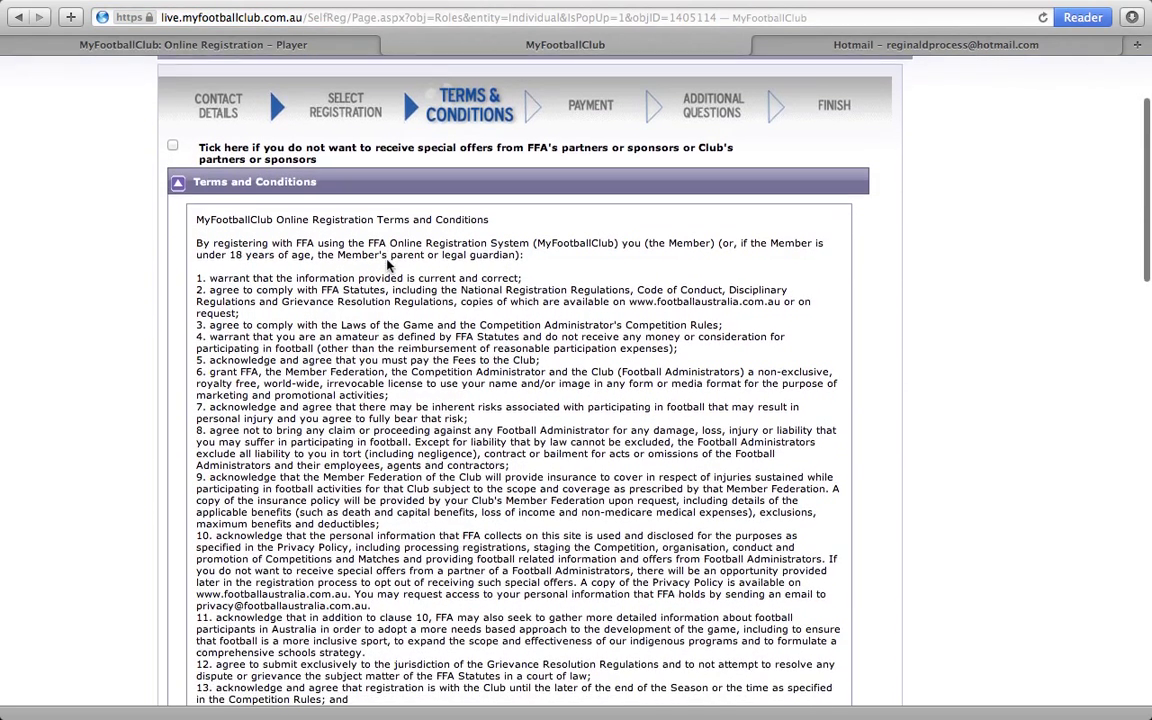
{"action": "scroll", "coordinate": [360, 280], "scroll_direction": "down", "scroll_amount": 10}
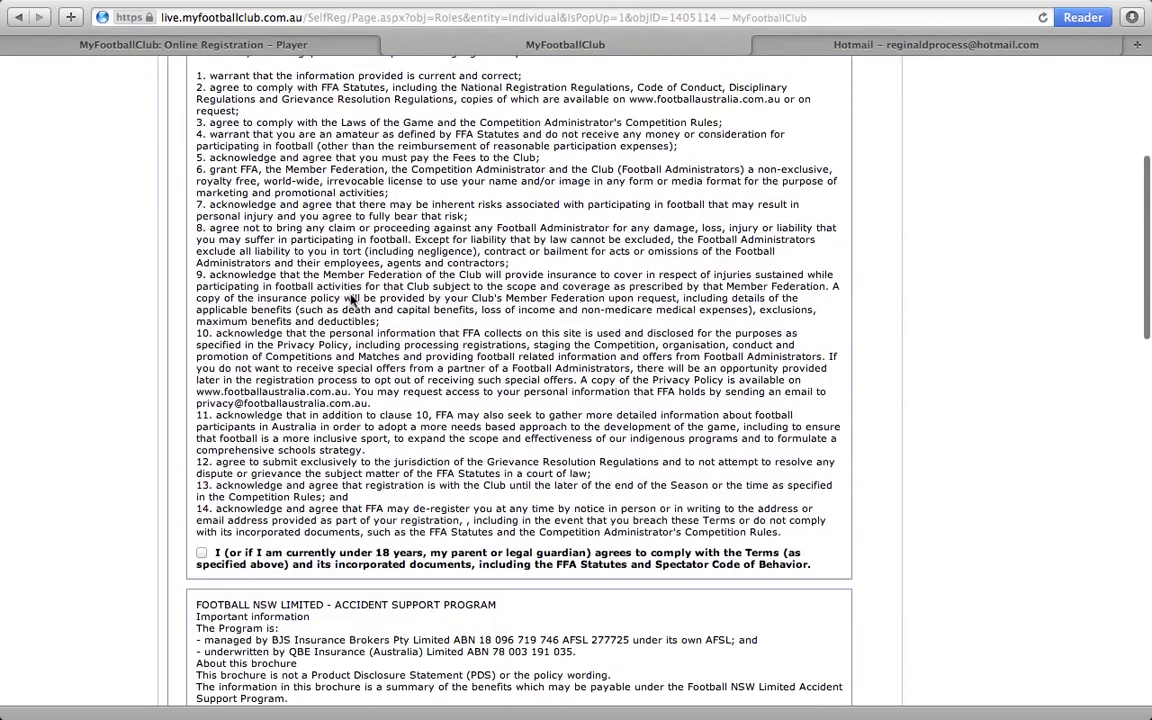
{"action": "scroll", "coordinate": [352, 298], "scroll_direction": "down", "scroll_amount": 11}
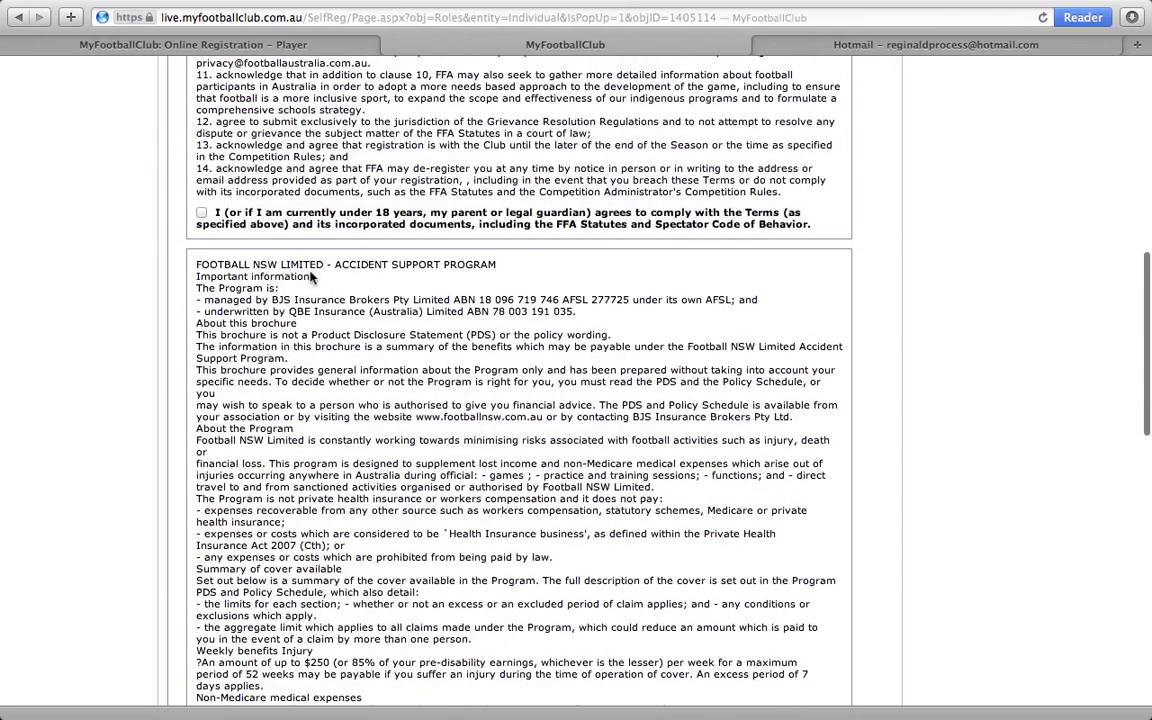
{"action": "scroll", "coordinate": [310, 277], "scroll_direction": "down", "scroll_amount": 4}
{"action": "scroll", "coordinate": [312, 277], "scroll_direction": "up", "scroll_amount": 5}
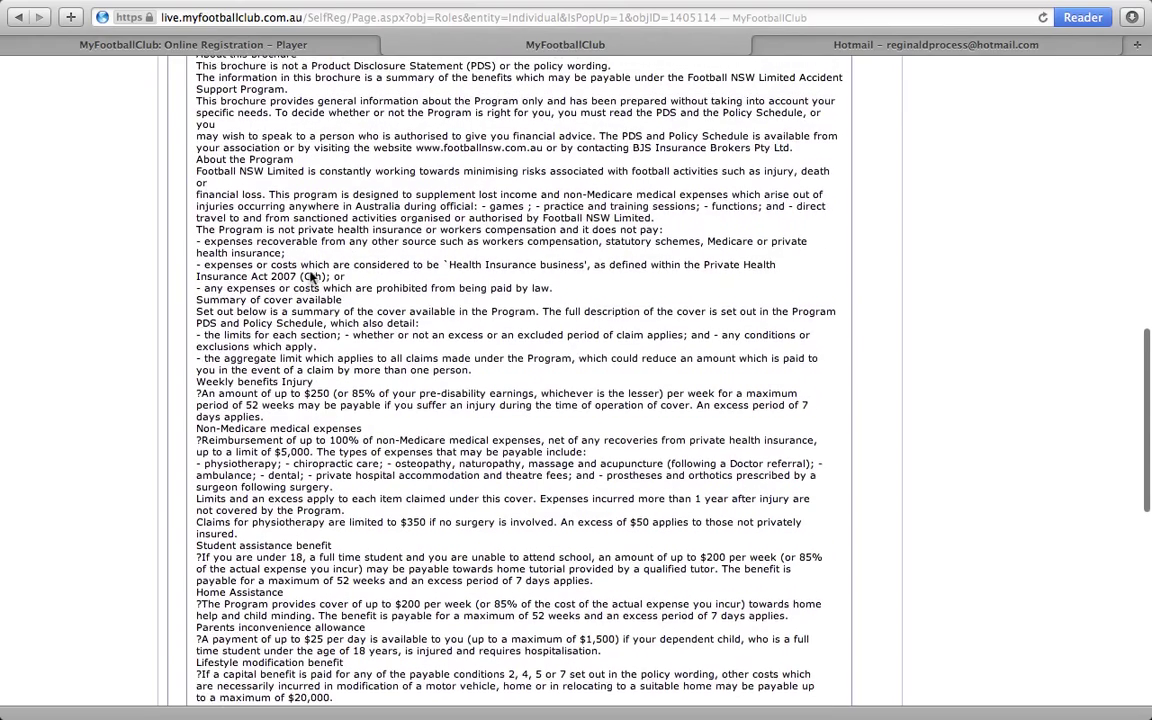
{"action": "scroll", "coordinate": [345, 308], "scroll_direction": "down", "scroll_amount": 15}
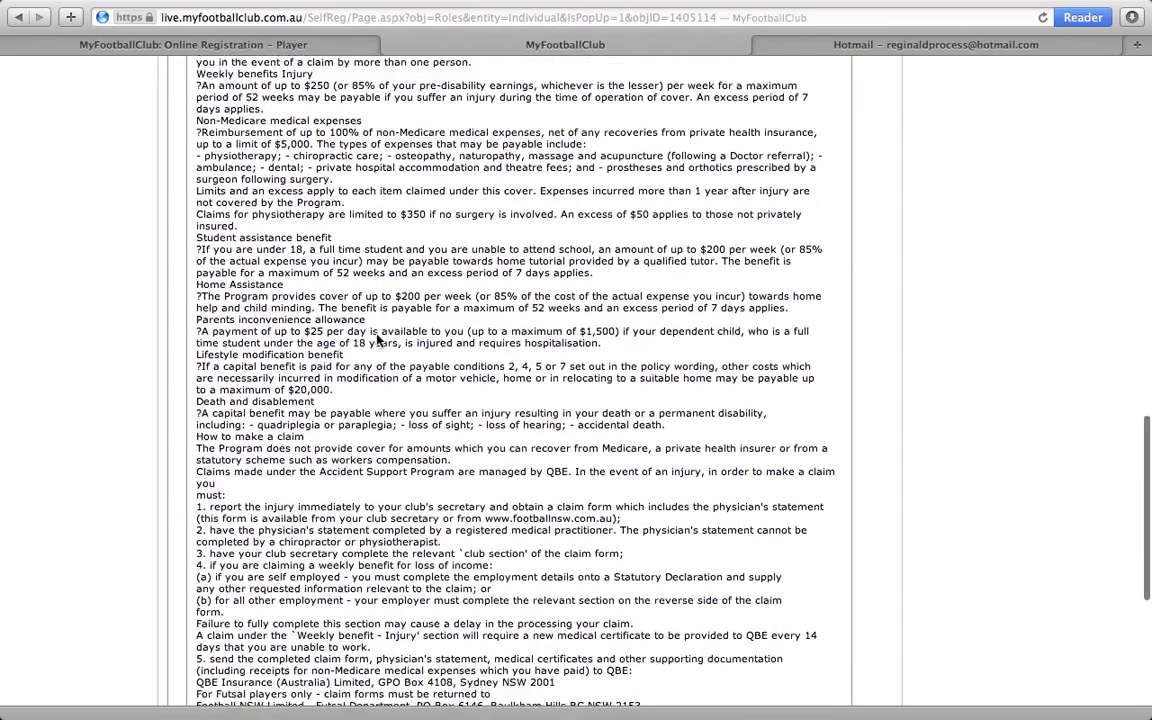
{"action": "scroll", "coordinate": [378, 341], "scroll_direction": "down", "scroll_amount": 3}
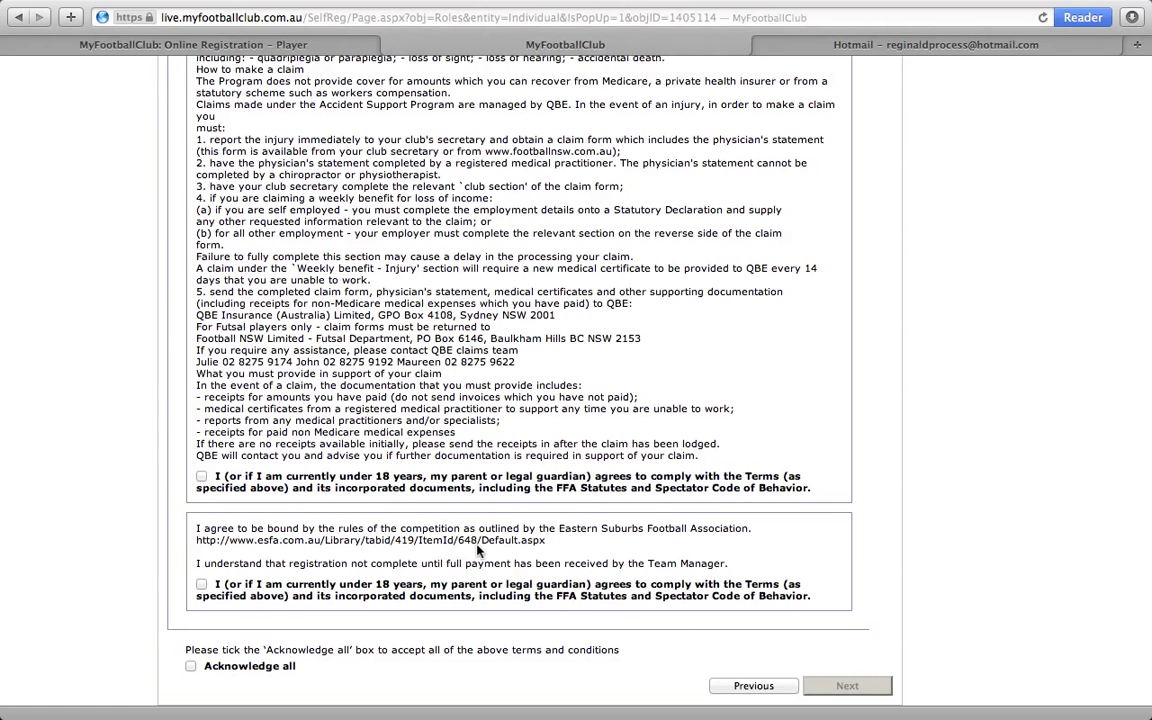
{"action": "left_click", "coordinate": [190, 666]}
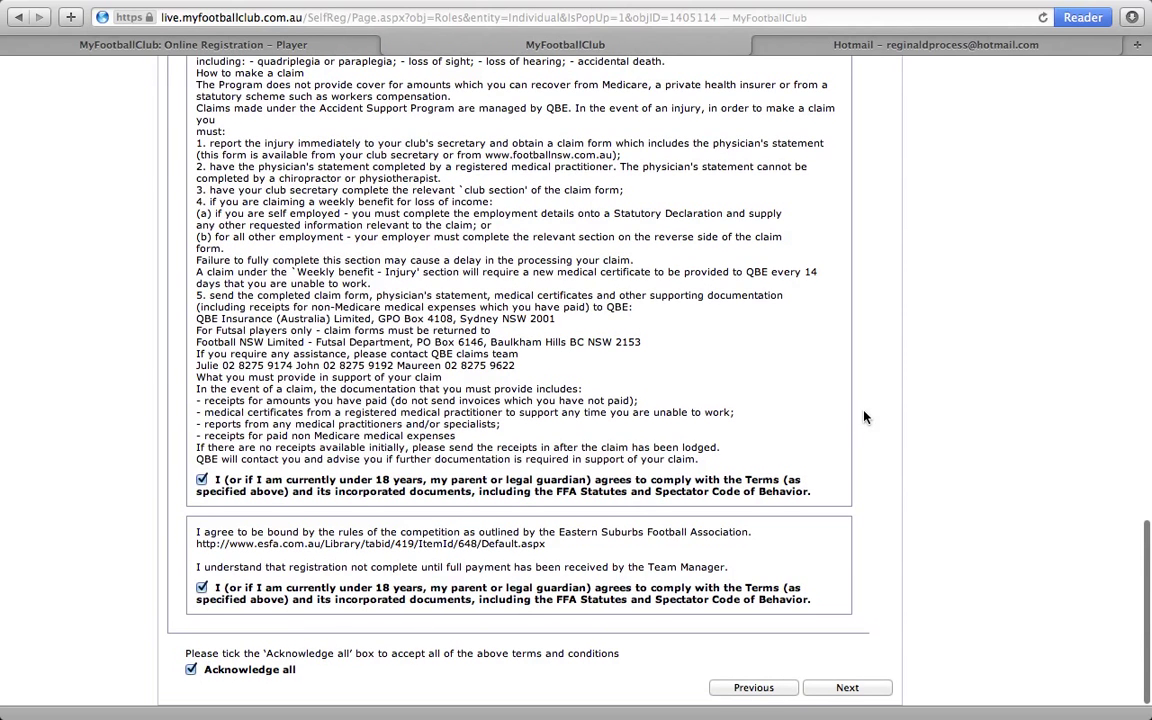
{"action": "left_click", "coordinate": [858, 690]}
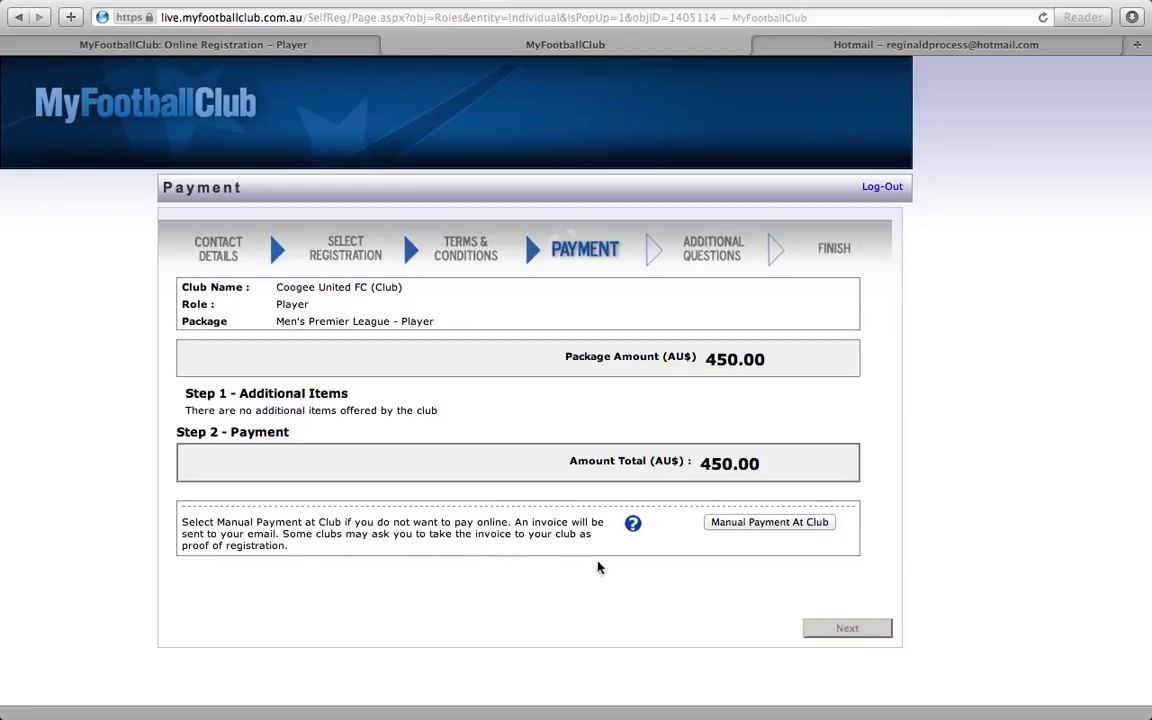
Step: Choose manual payment at the club and save the additional questions with every answer left blank
{"action": "left_click", "coordinate": [765, 530]}
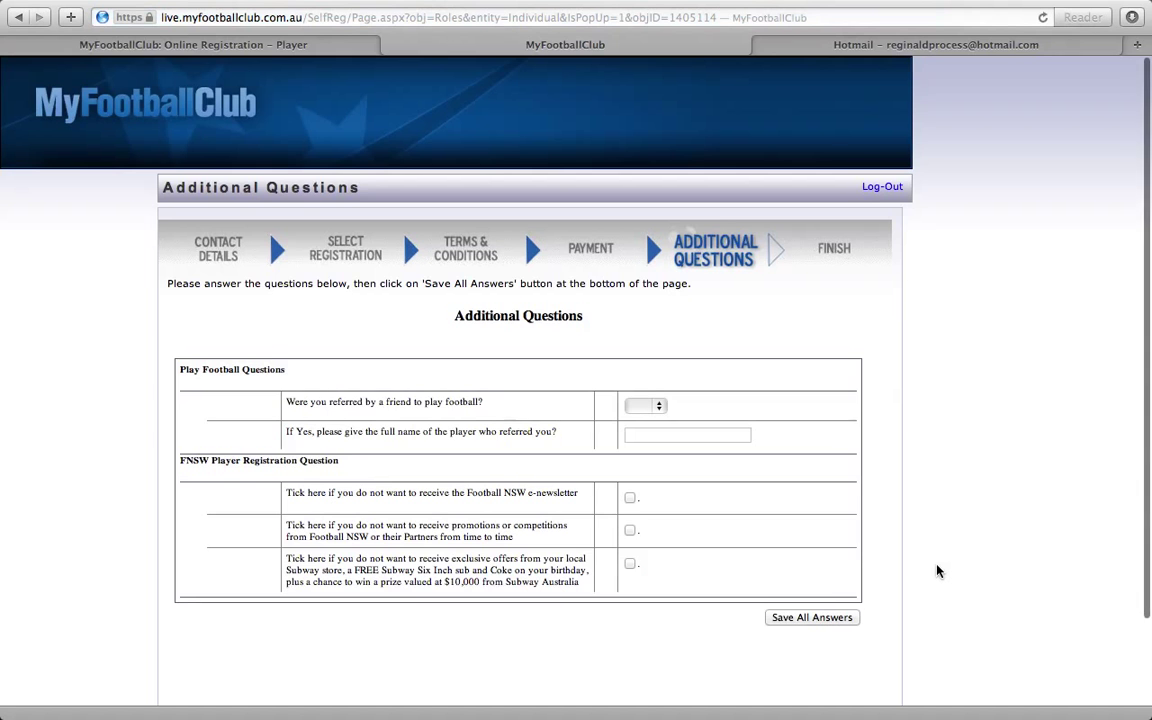
{"action": "scroll", "coordinate": [937, 571], "scroll_direction": "down", "scroll_amount": 5}
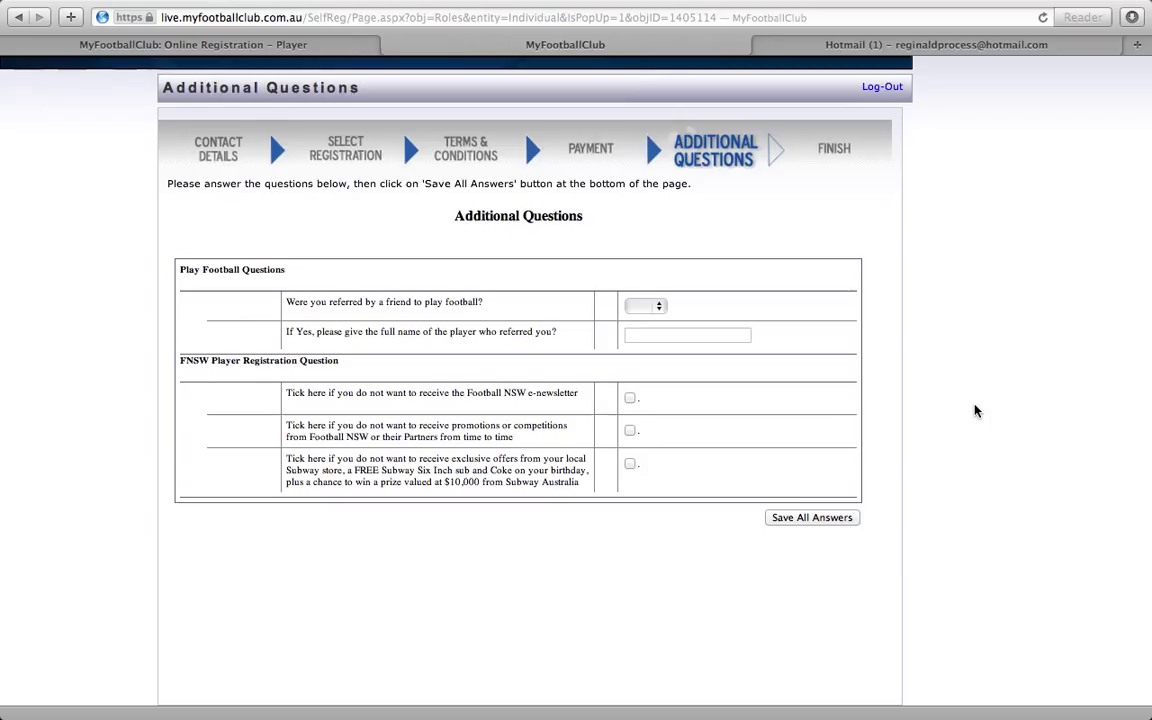
{"action": "scroll", "coordinate": [977, 411], "scroll_direction": "up", "scroll_amount": 5}
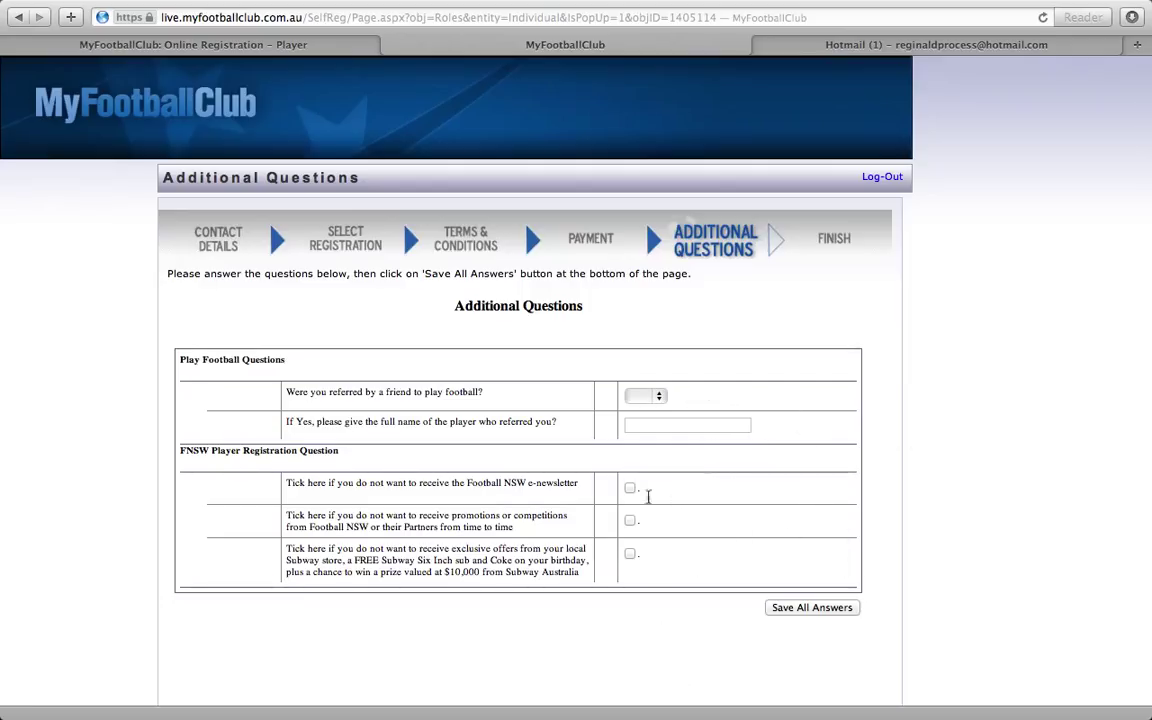
{"action": "left_click", "coordinate": [813, 614]}
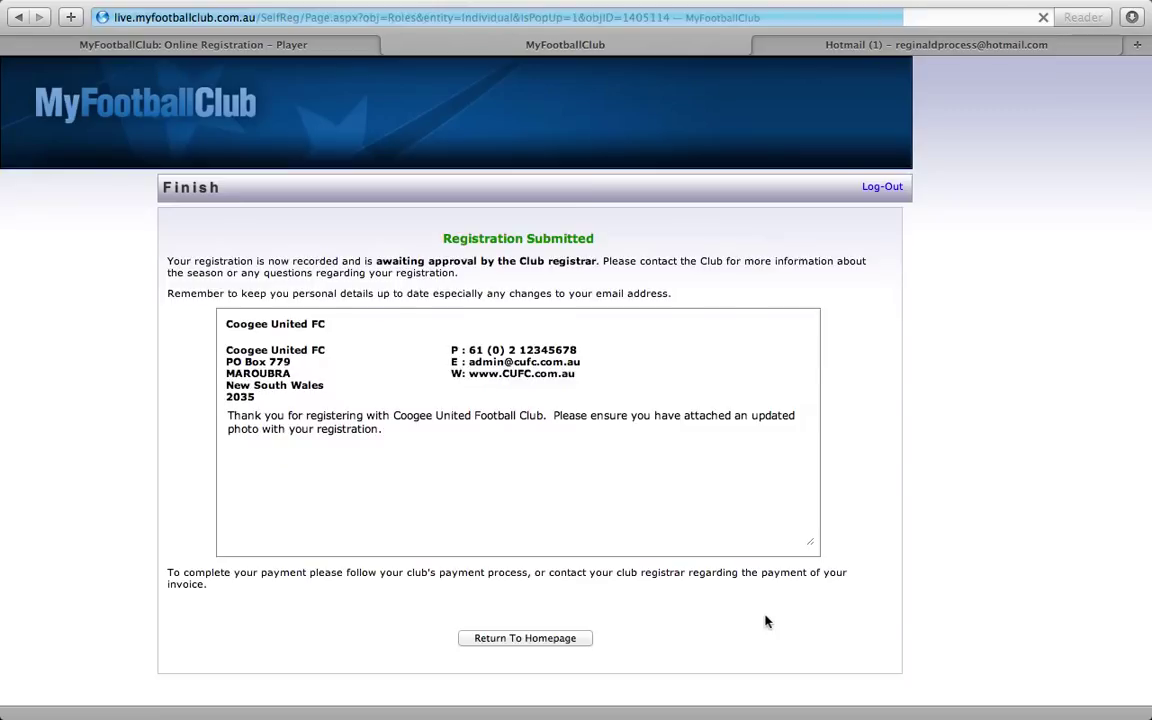
Step: Read the registration confirmation page through to its end and return to the member homepage
{"action": "scroll", "coordinate": [626, 563], "scroll_direction": "down", "scroll_amount": 1}
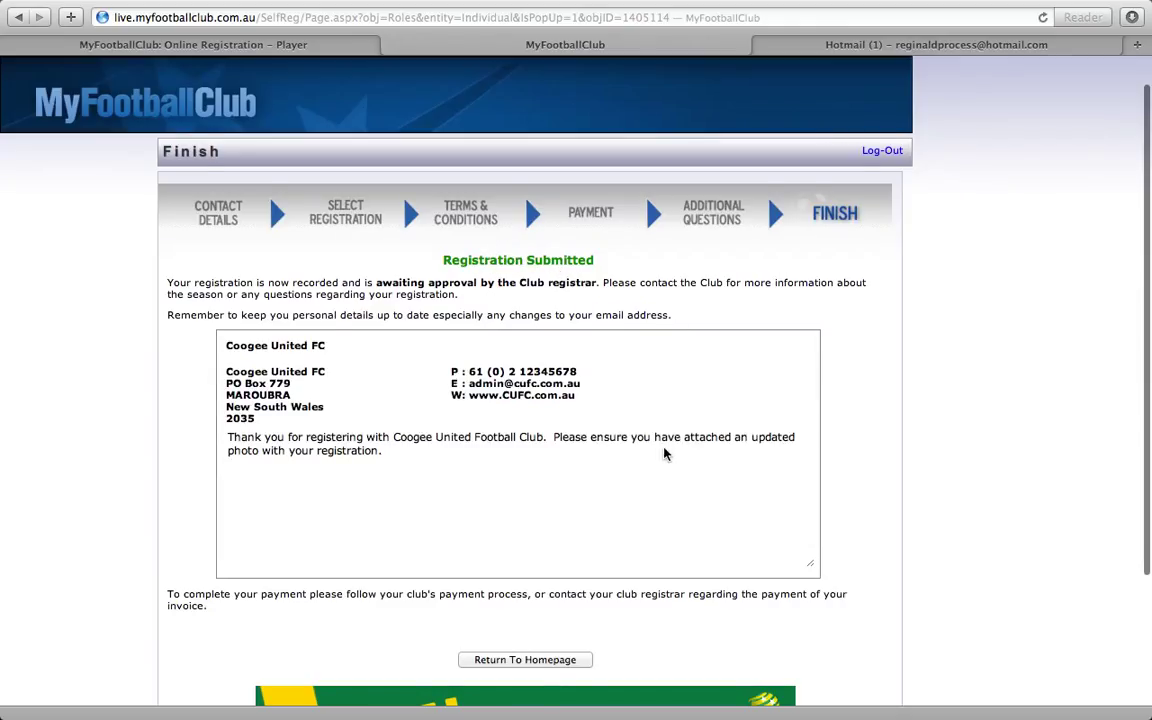
{"action": "scroll", "coordinate": [665, 453], "scroll_direction": "down", "scroll_amount": 1}
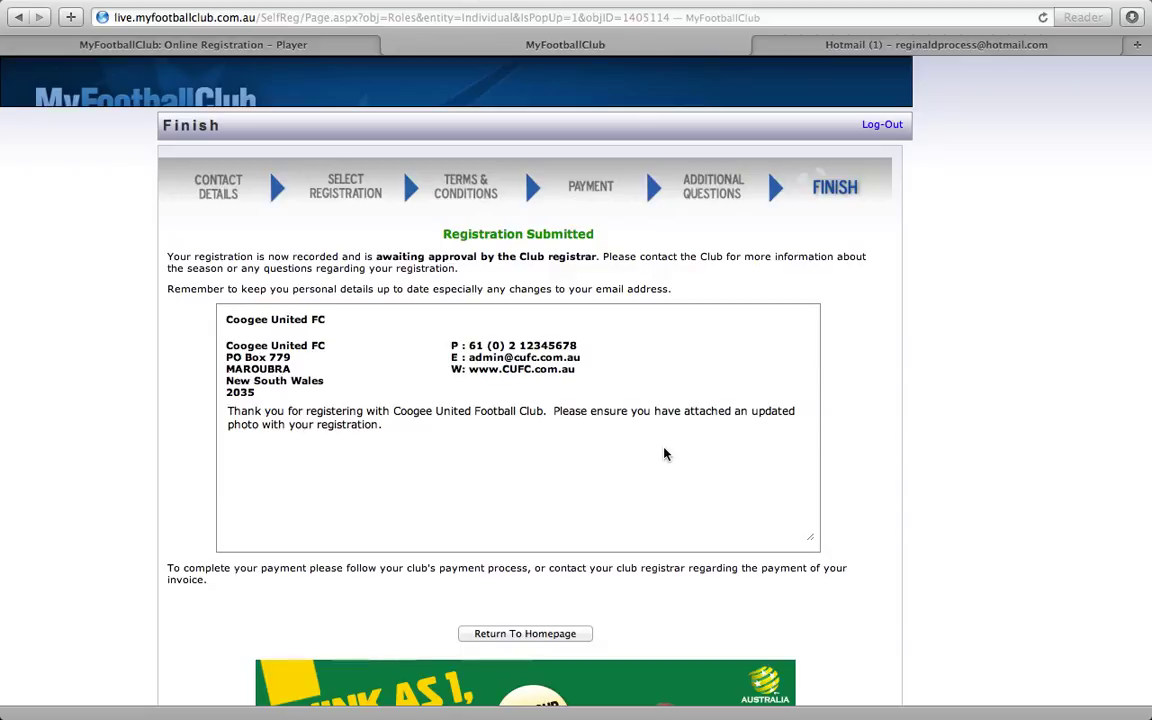
{"action": "scroll", "coordinate": [540, 499], "scroll_direction": "down", "scroll_amount": 1}
{"action": "scroll", "coordinate": [540, 499], "scroll_direction": "down", "scroll_amount": 3}
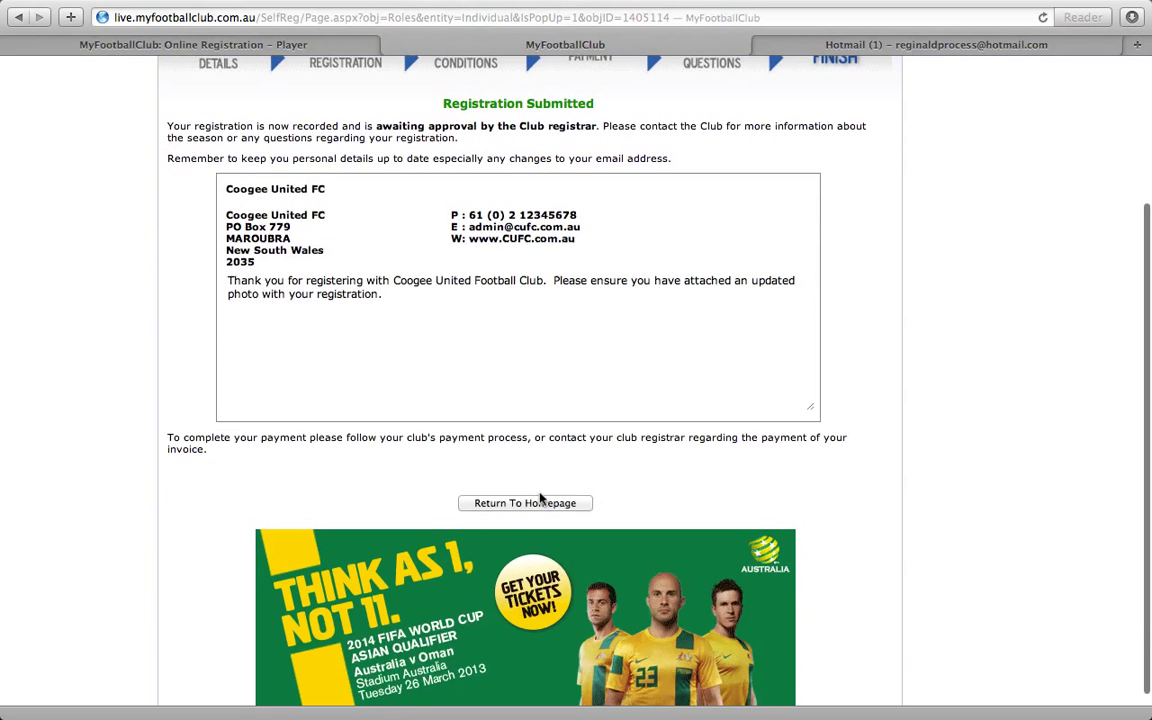
{"action": "scroll", "coordinate": [710, 476], "scroll_direction": "down", "scroll_amount": 1}
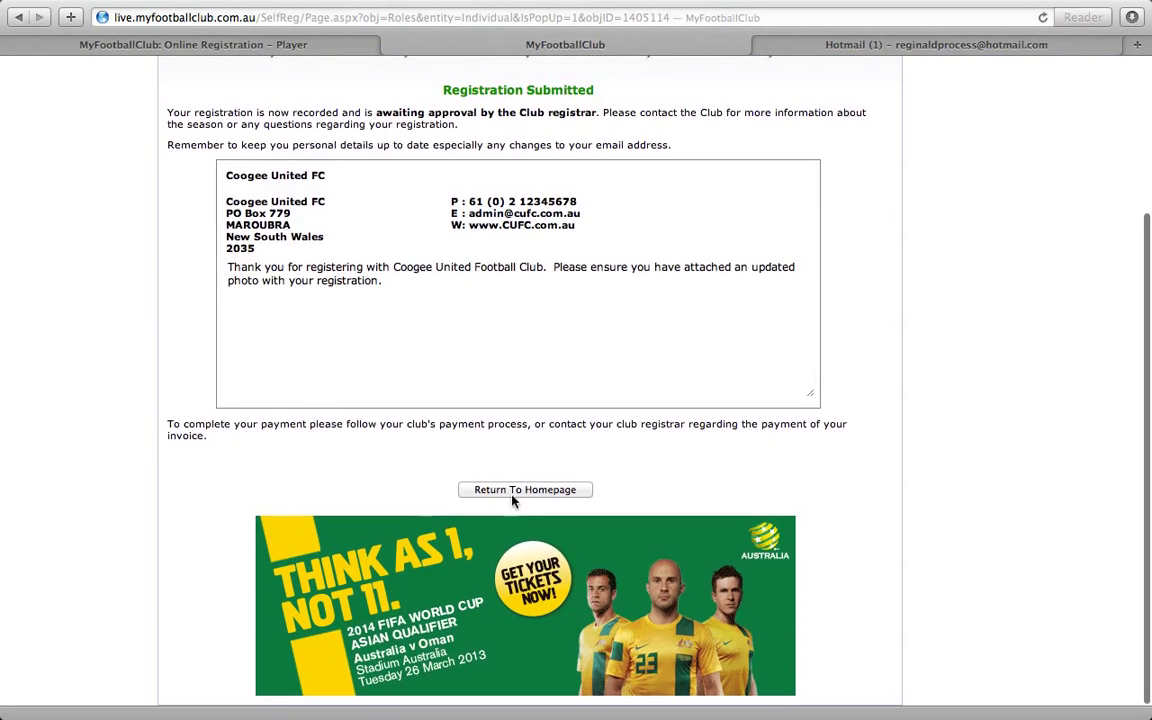
{"action": "left_click", "coordinate": [520, 490]}
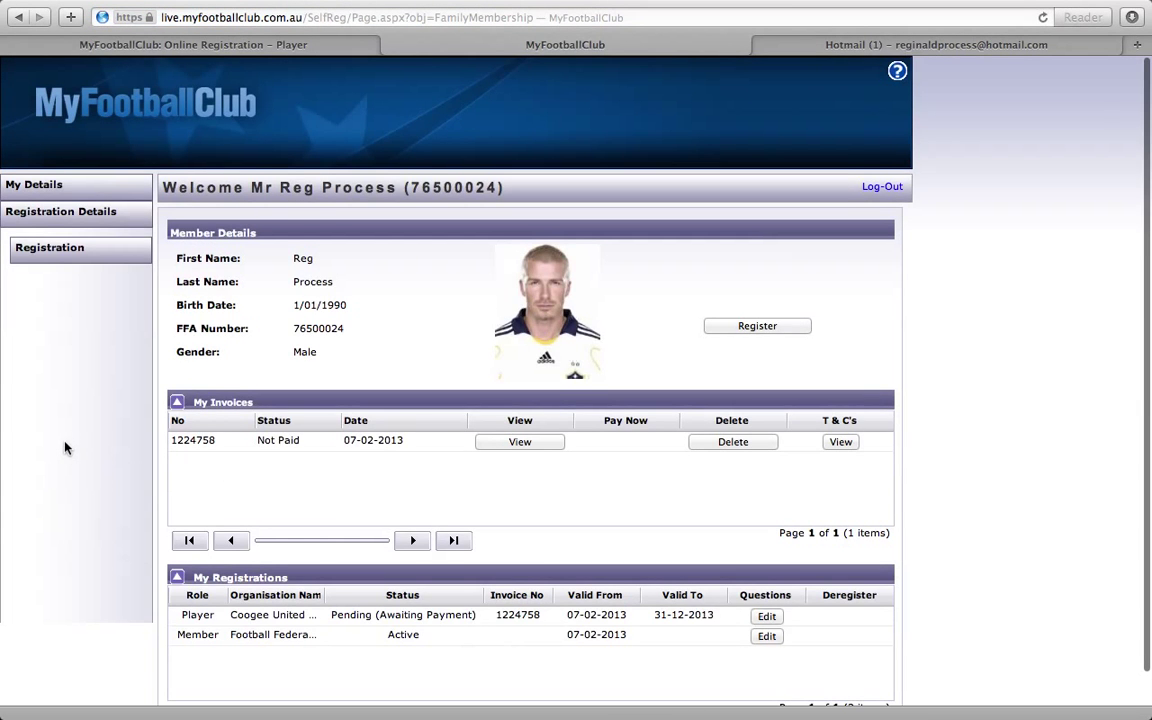
Step: Check the invoice's payment status and the Coogee United player registration's status on the member homepage
{"action": "scroll", "coordinate": [67, 458], "scroll_direction": "down", "scroll_amount": 2}
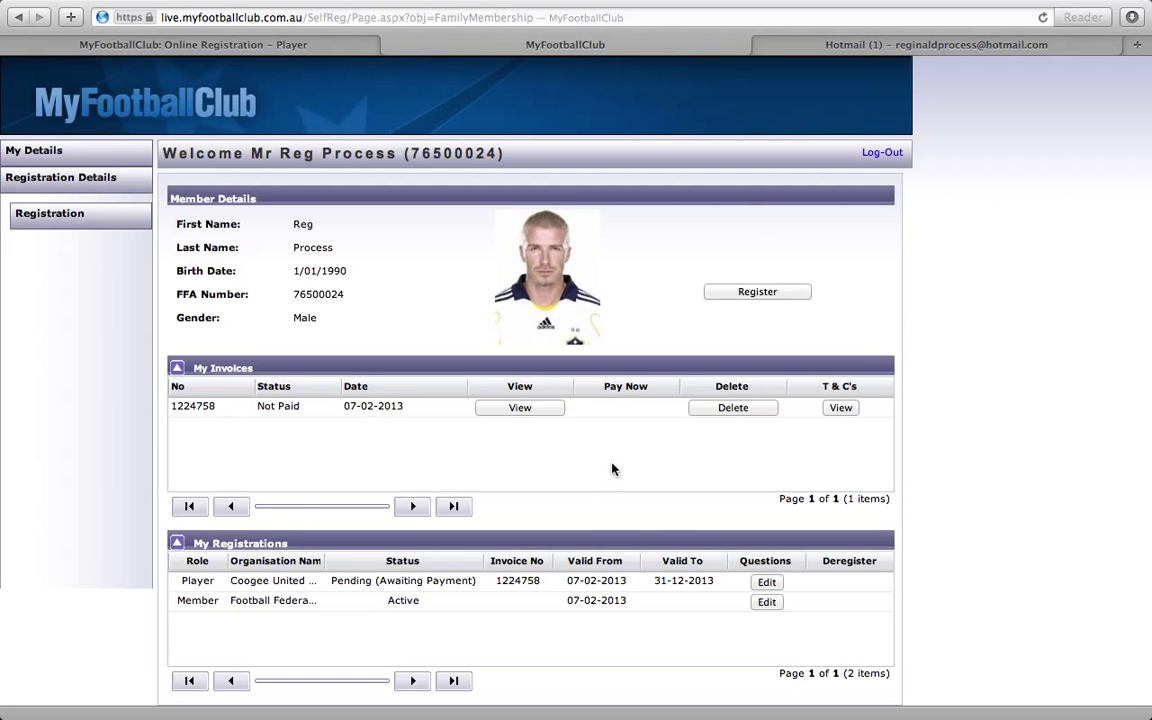
{"action": "scroll", "coordinate": [610, 468], "scroll_direction": "down", "scroll_amount": 1}
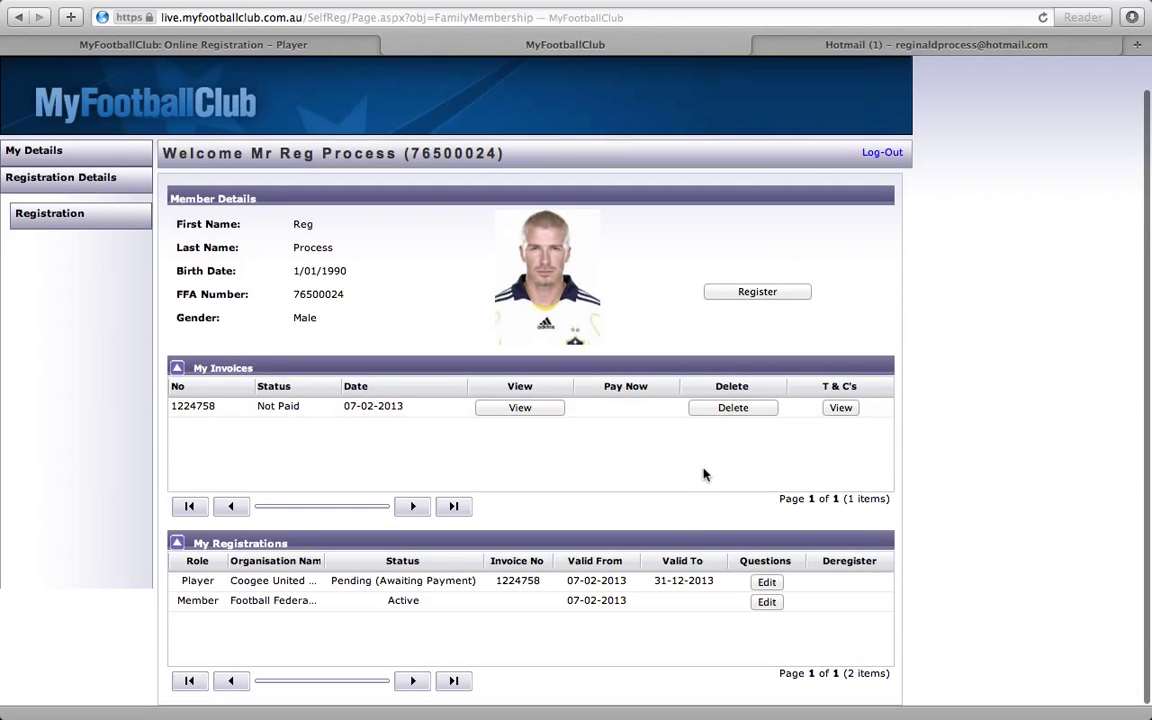
{"action": "scroll", "coordinate": [703, 474], "scroll_direction": "down", "scroll_amount": 1}
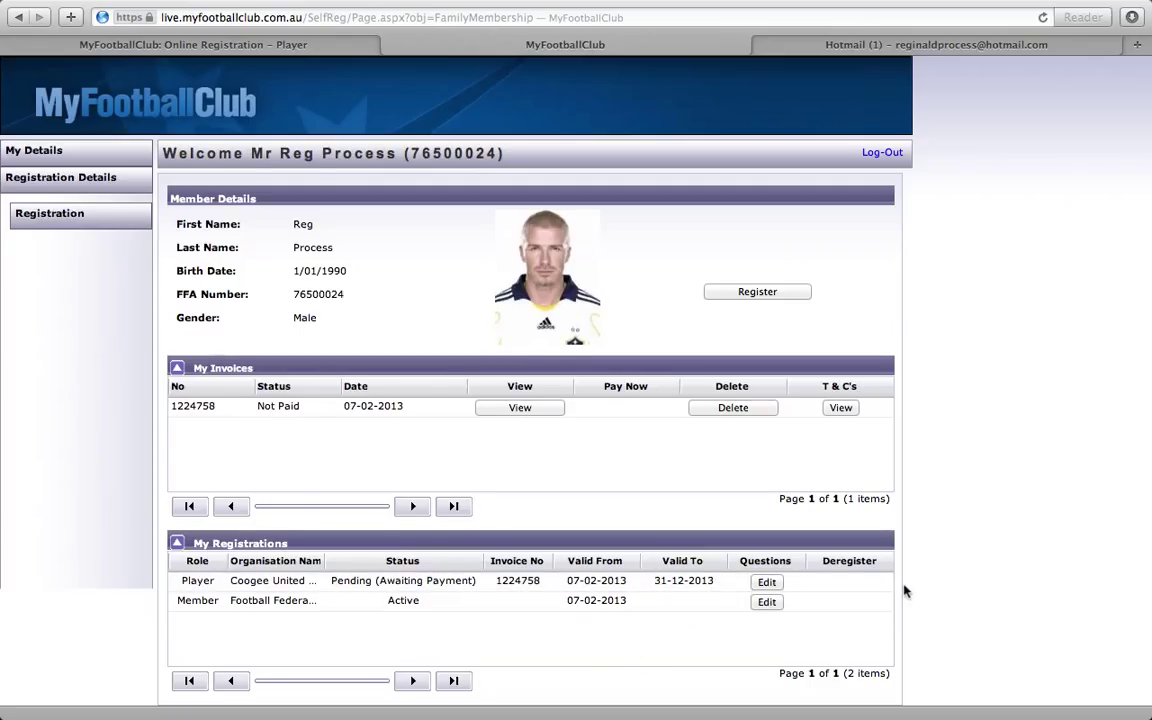
{"action": "scroll", "coordinate": [903, 589], "scroll_direction": "down", "scroll_amount": 2}
{"action": "key", "text": "super+Tab"}
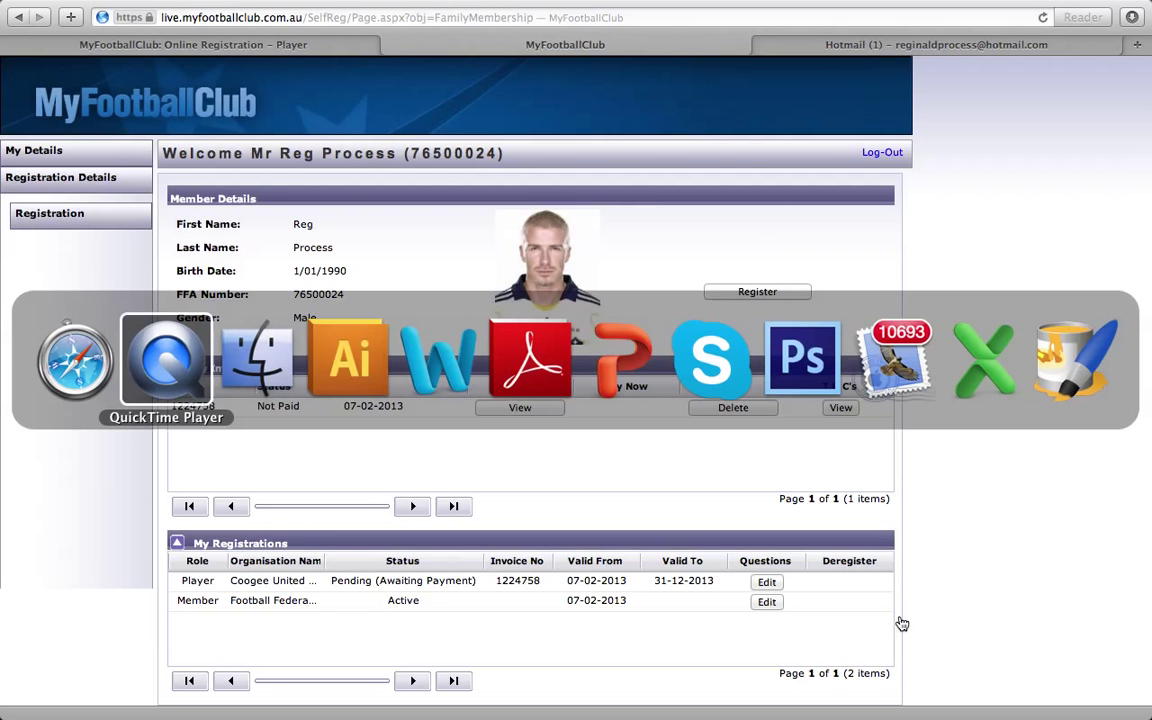